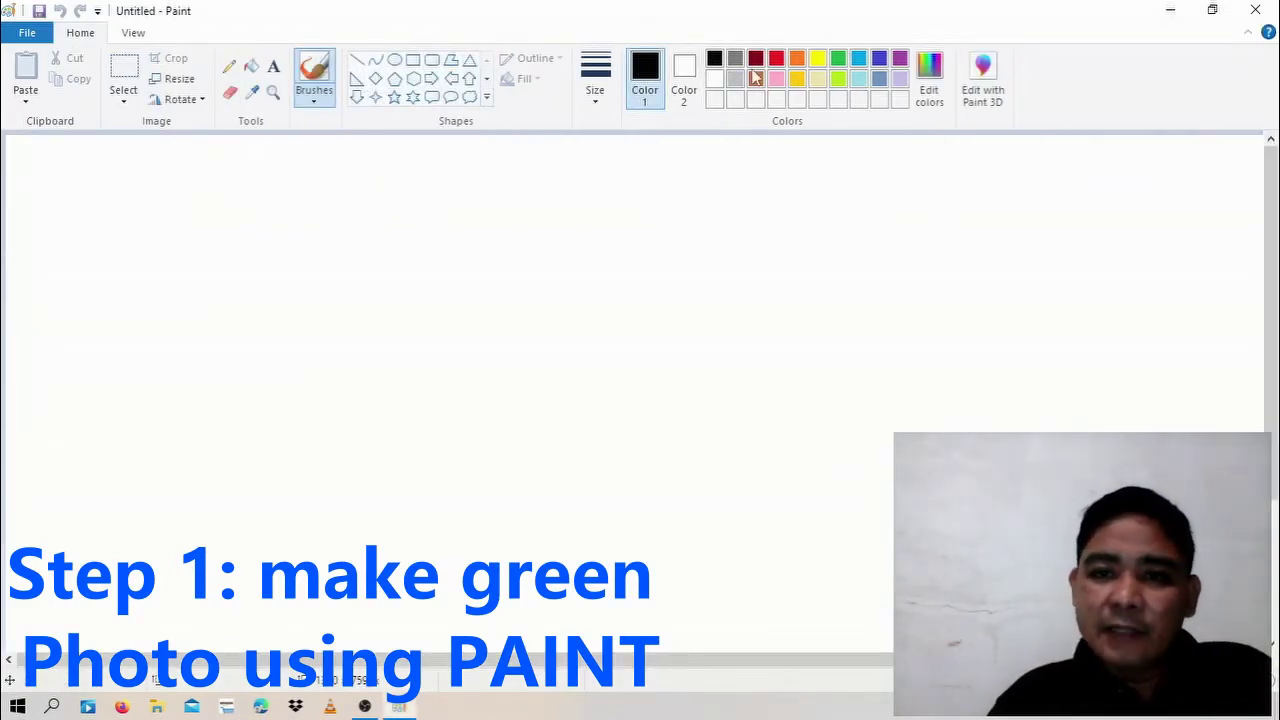
Set both drawing colors to green and fill the whole blank canvas with it
{"action": "left_click", "coordinate": [700, 72]}
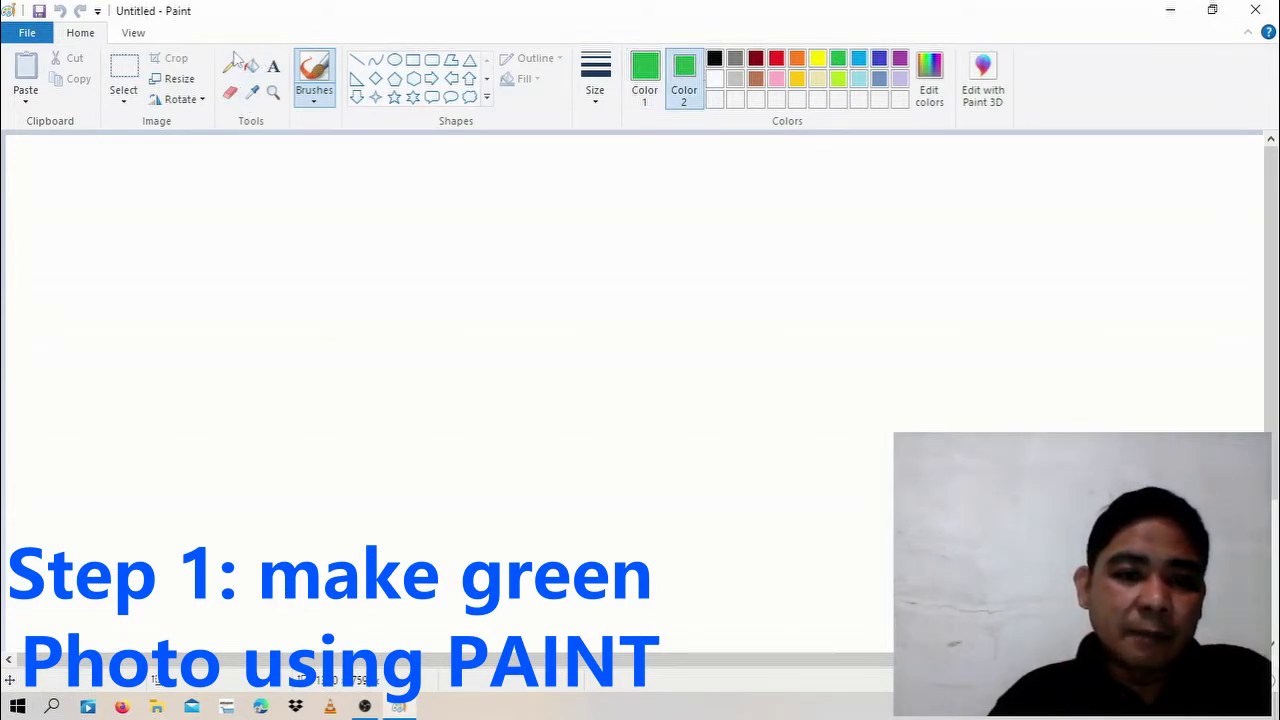
{"action": "left_click", "coordinate": [250, 68]}
{"action": "left_click", "coordinate": [492, 266]}
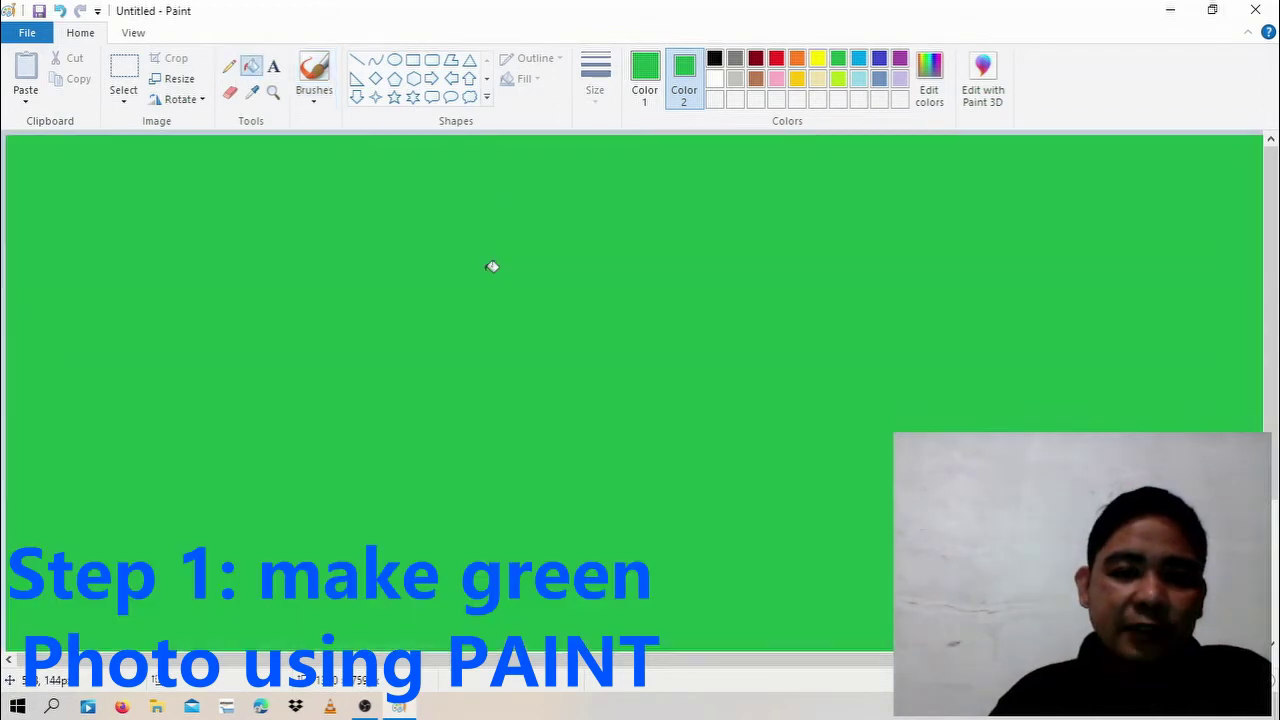
Close the drawing and save it to the Desktop as a PNG named "greeen screen"
{"action": "left_click", "coordinate": [1256, 10]}
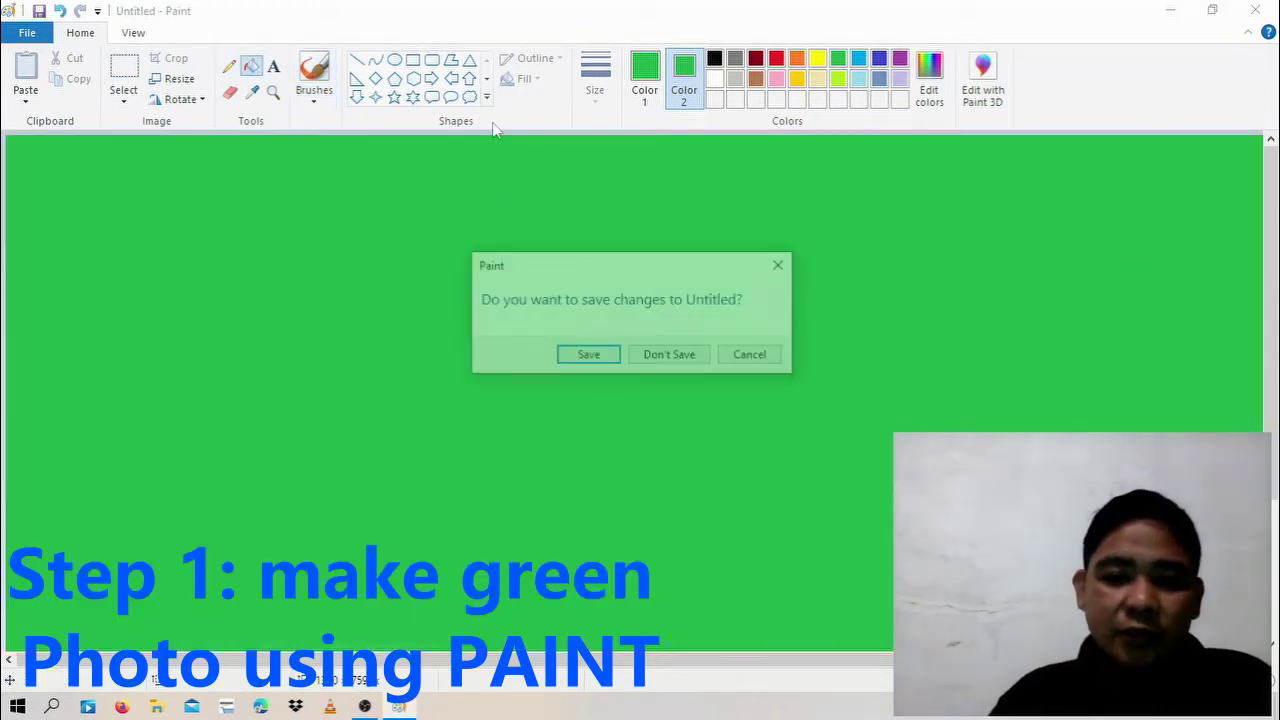
{"action": "left_click", "coordinate": [602, 362]}
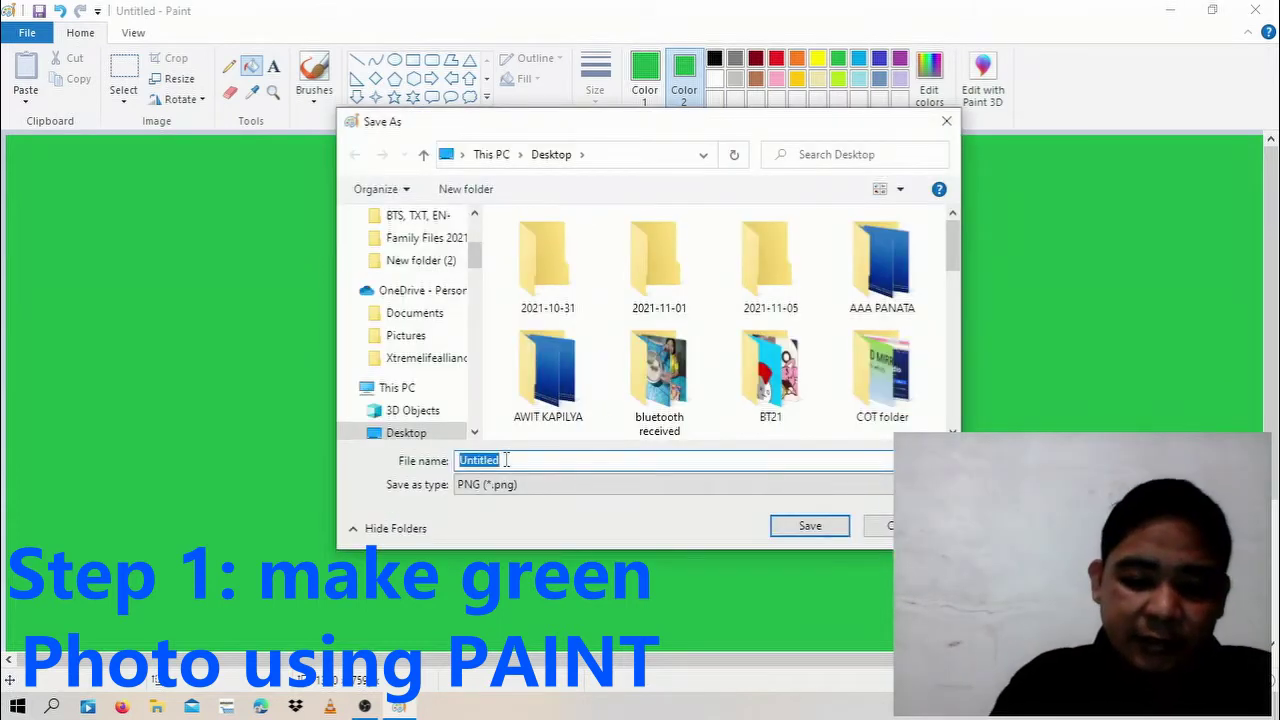
{"action": "type", "text": "greeen screen"}
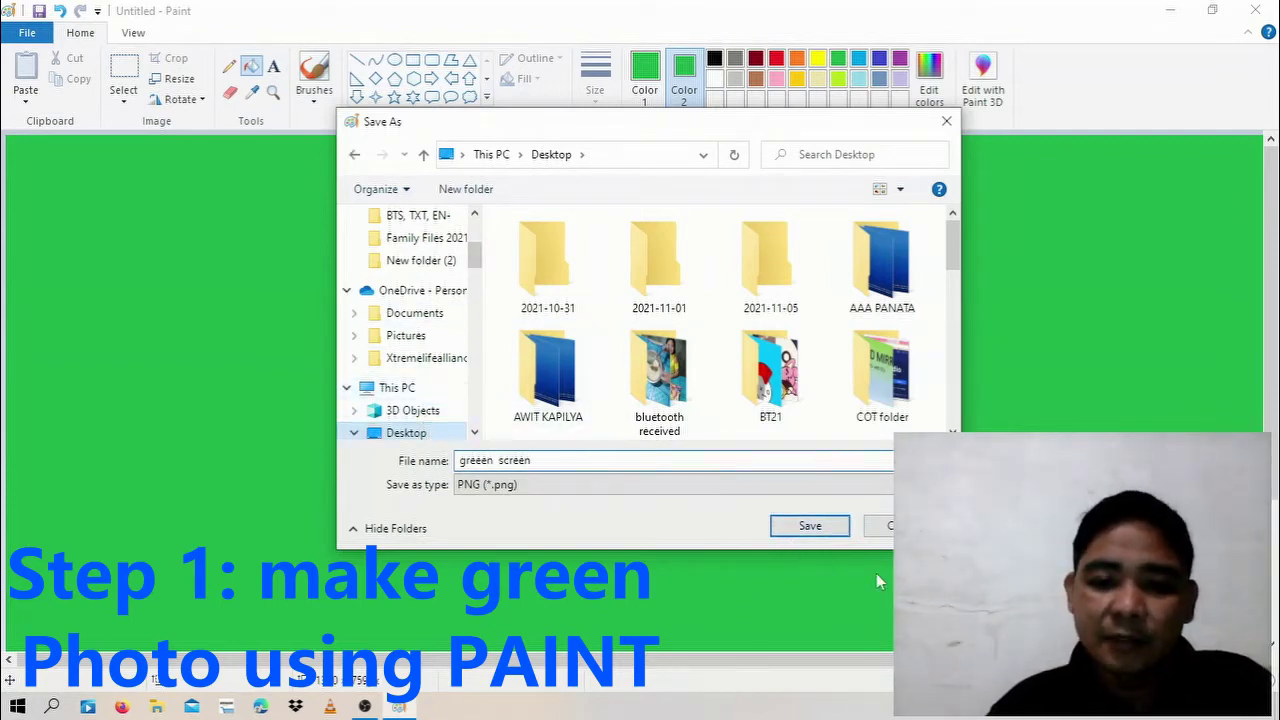
{"action": "left_click", "coordinate": [808, 526]}
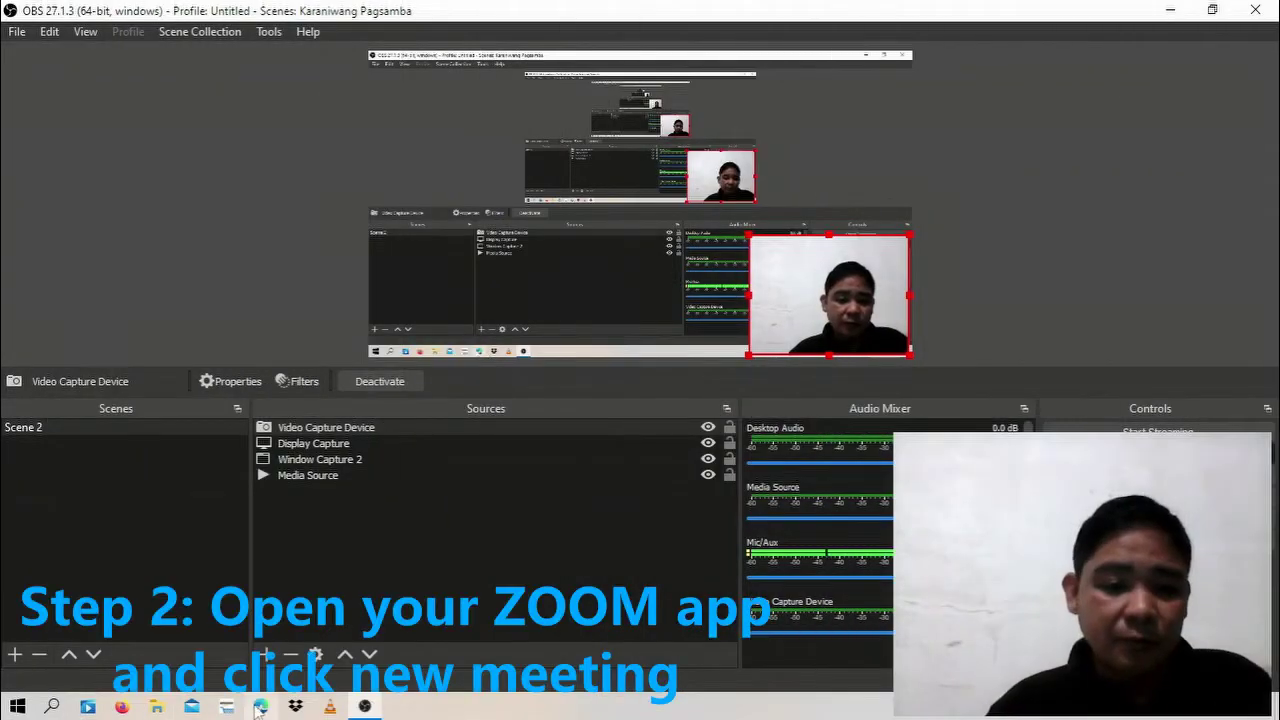
Launch Zoom and move the webcam source within the lower-right corner of the OBS preview
{"action": "left_click", "coordinate": [55, 708]}
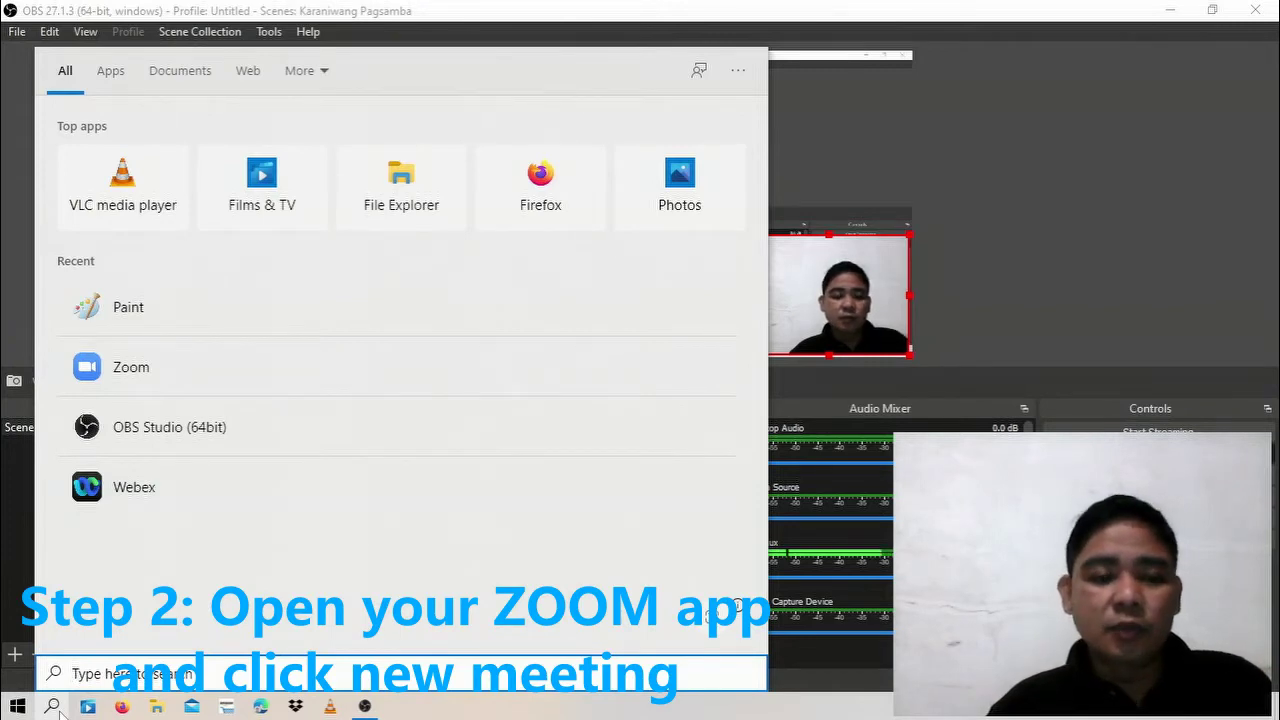
{"action": "left_click", "coordinate": [131, 367]}
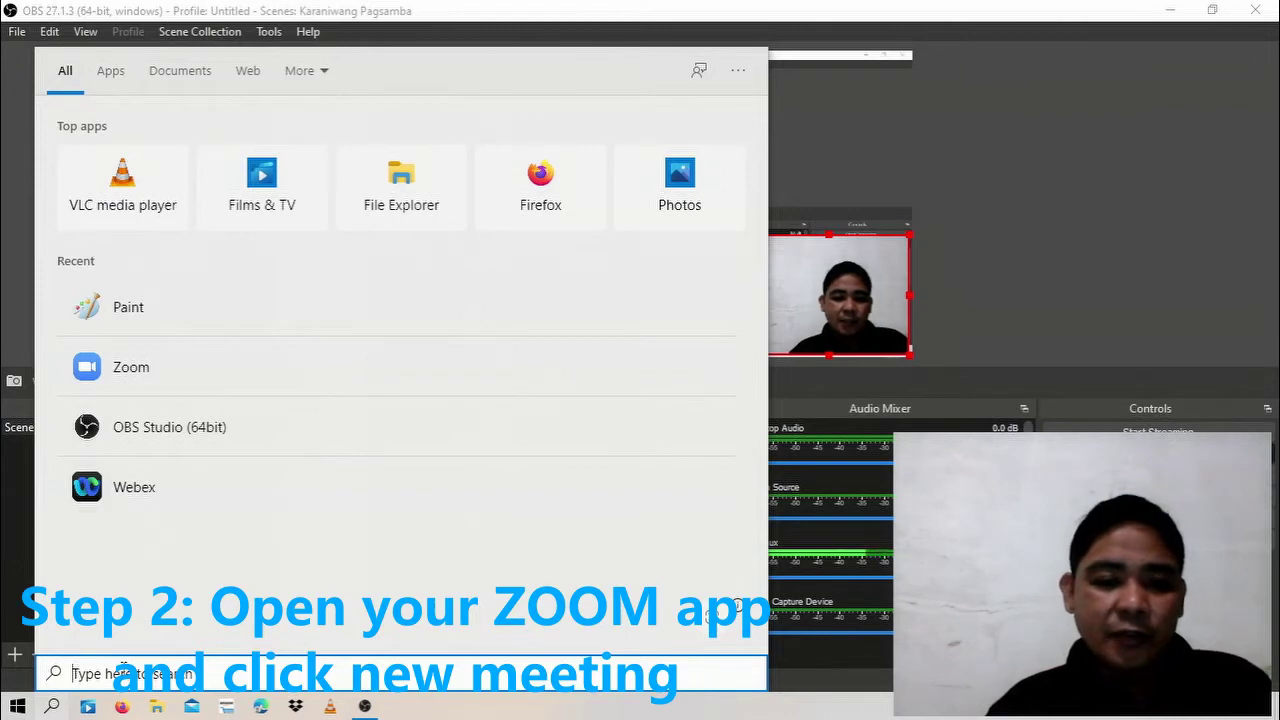
{"action": "left_click", "coordinate": [77, 380]}
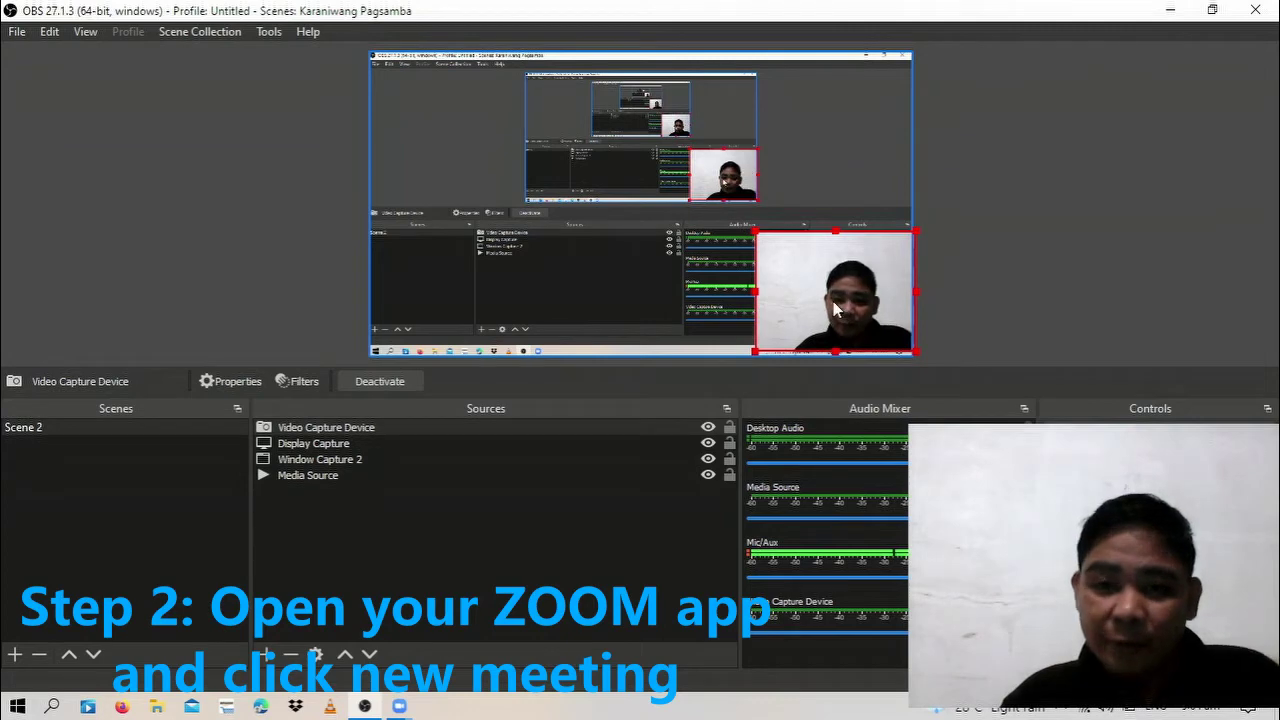
{"action": "left_click_drag", "start_coordinate": [833, 301], "coordinate": [828, 298]}
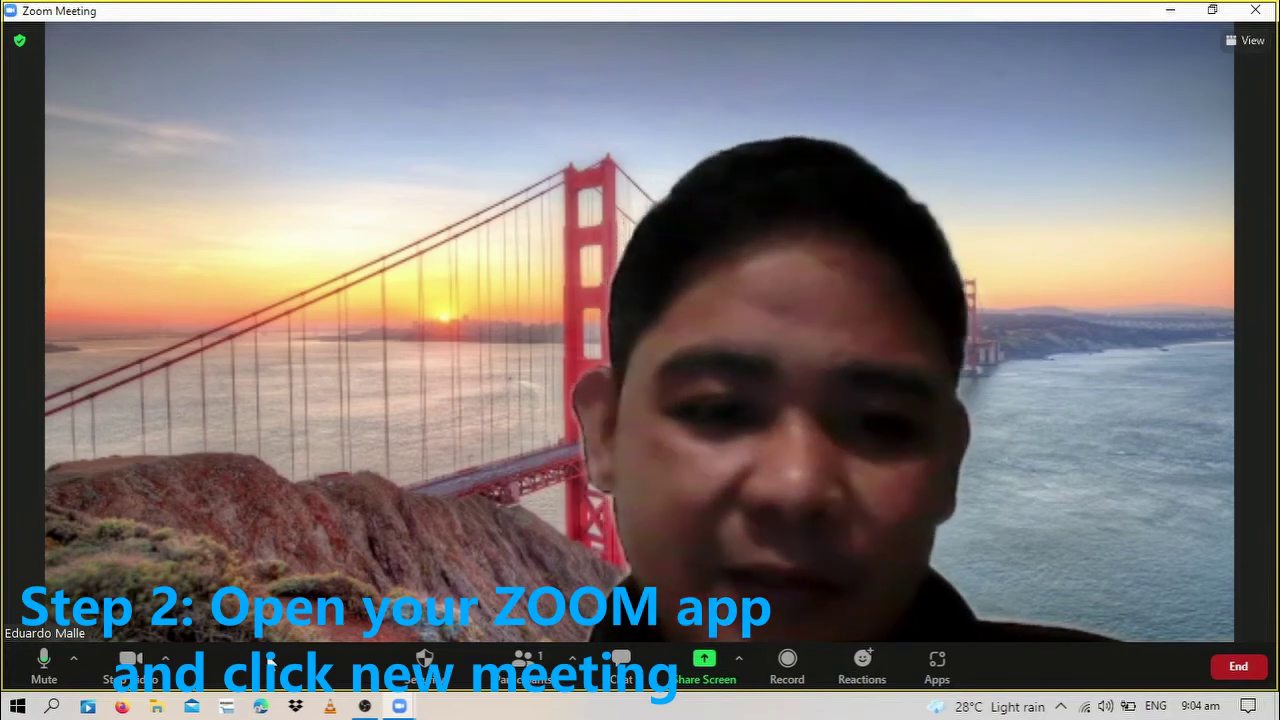
Open the Zoom meeting's virtual background settings and try the grass and Earth backgrounds
{"action": "left_click", "coordinate": [165, 659]}
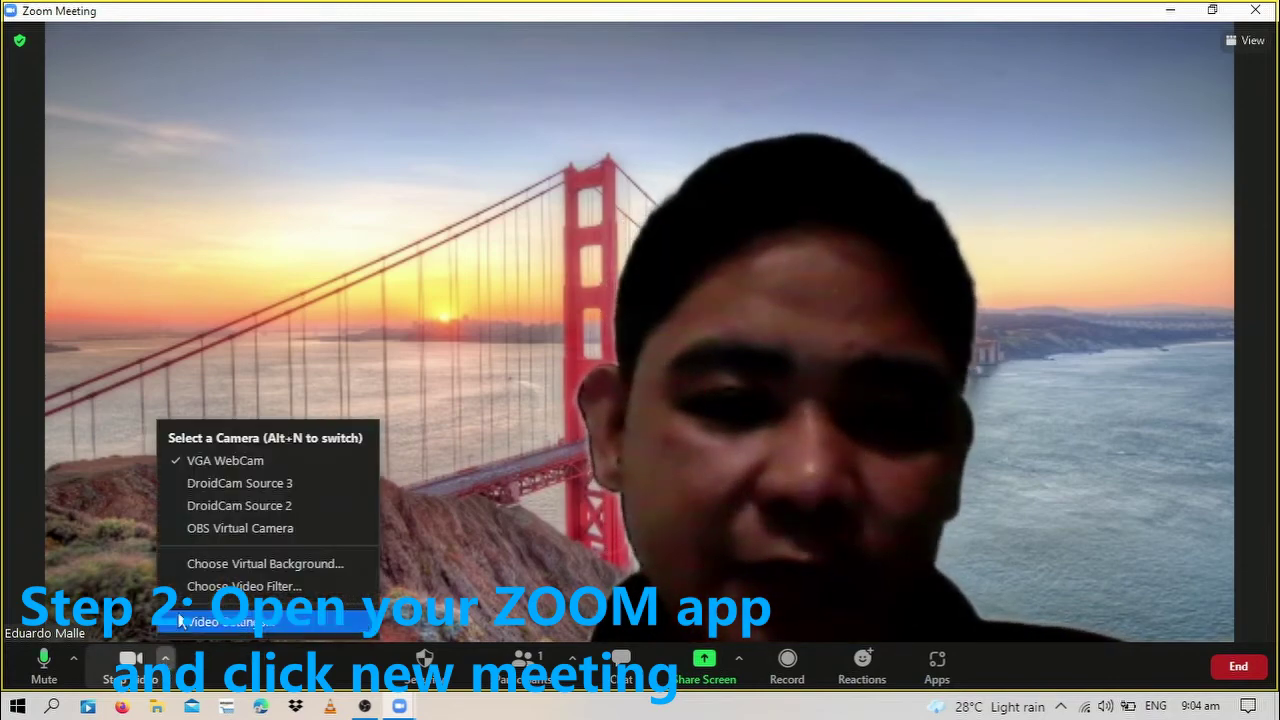
{"action": "left_click", "coordinate": [217, 564]}
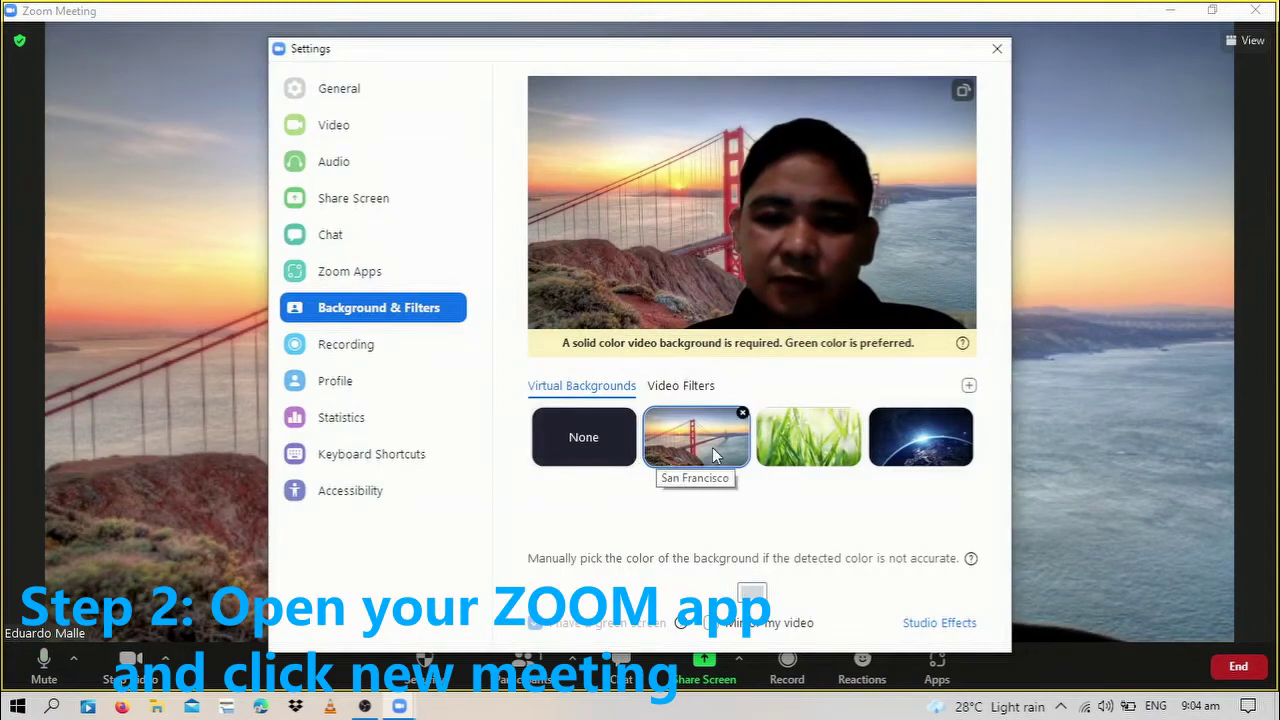
{"action": "left_click", "coordinate": [820, 442]}
{"action": "left_click", "coordinate": [918, 440]}
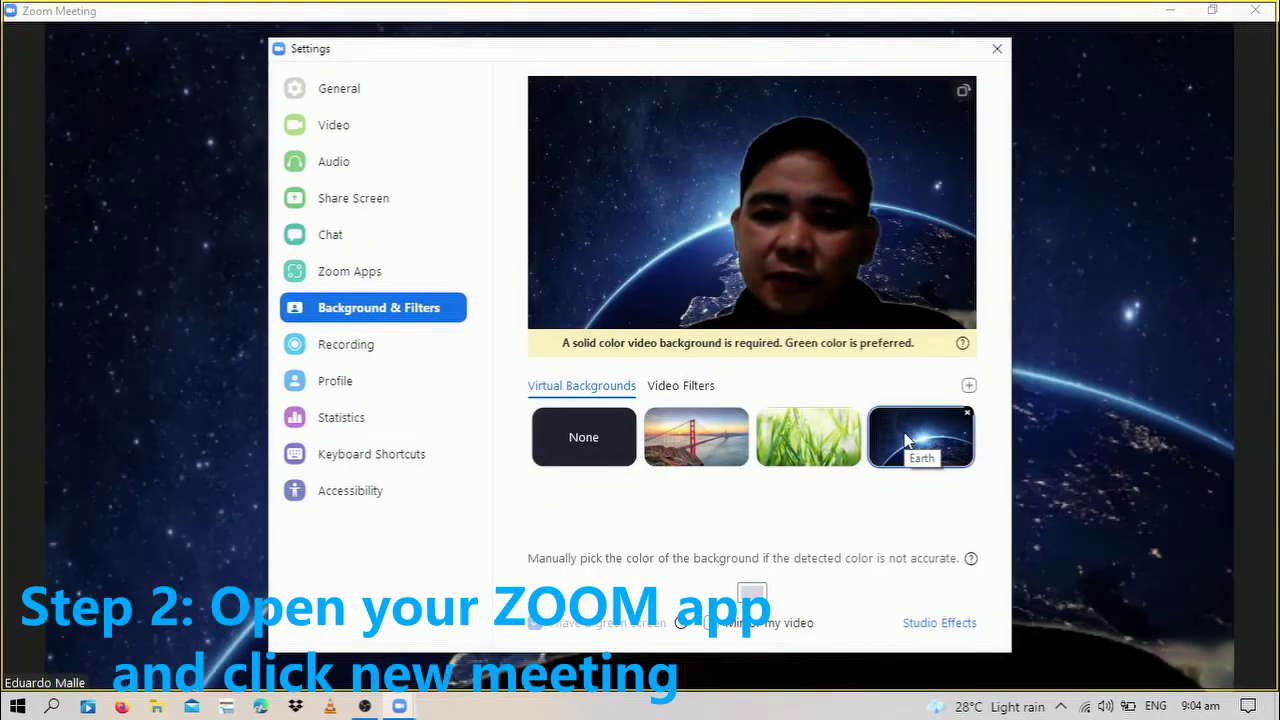
Add the "green screen 1" image from the Desktop as the virtual background and close the settings
{"action": "left_click", "coordinate": [969, 384]}
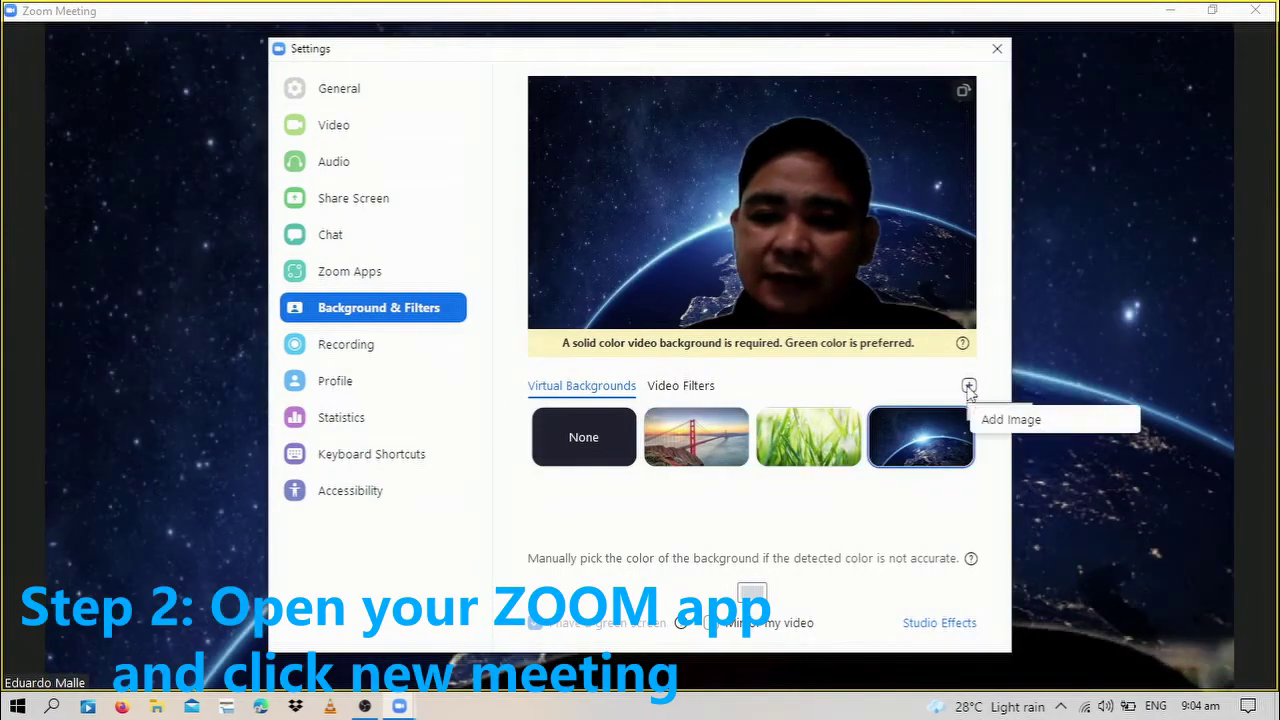
{"action": "left_click", "coordinate": [988, 412]}
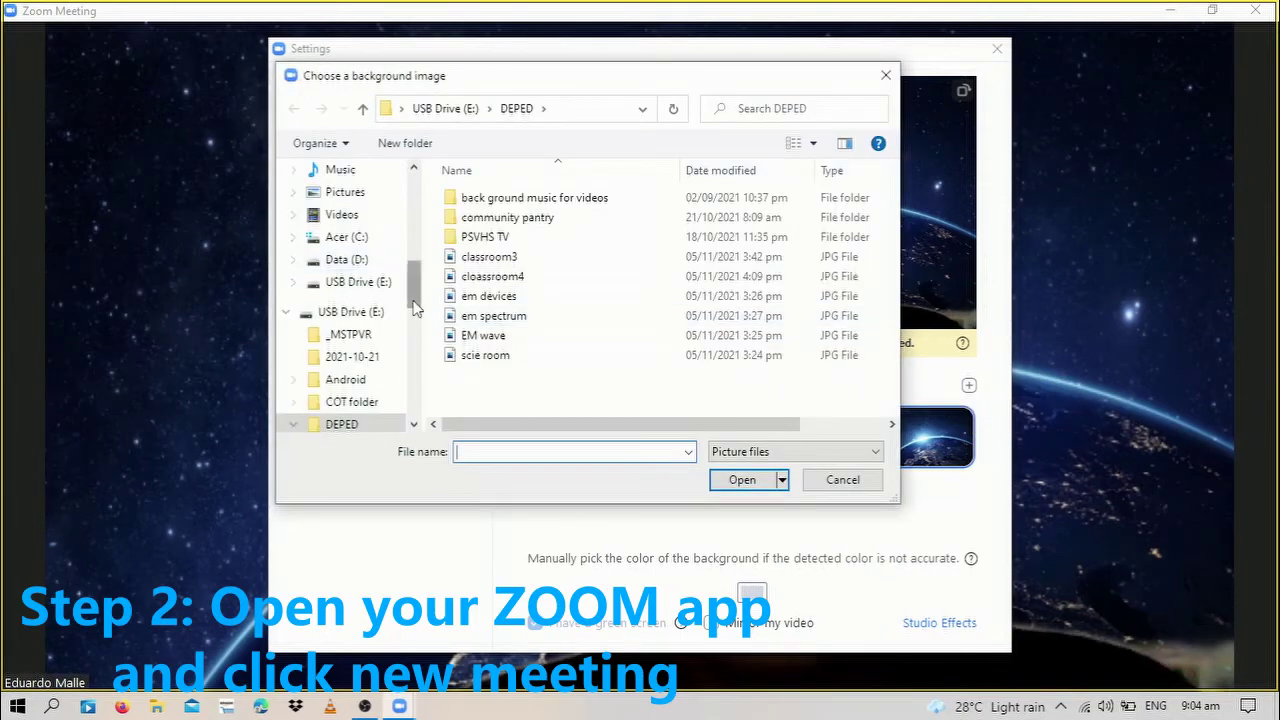
{"action": "scroll", "coordinate": [414, 307], "scroll_direction": "down", "scroll_amount": 10}
{"action": "scroll", "coordinate": [366, 335], "scroll_direction": "up", "scroll_amount": 2}
{"action": "scroll", "coordinate": [366, 335], "scroll_direction": "up", "scroll_amount": 10}
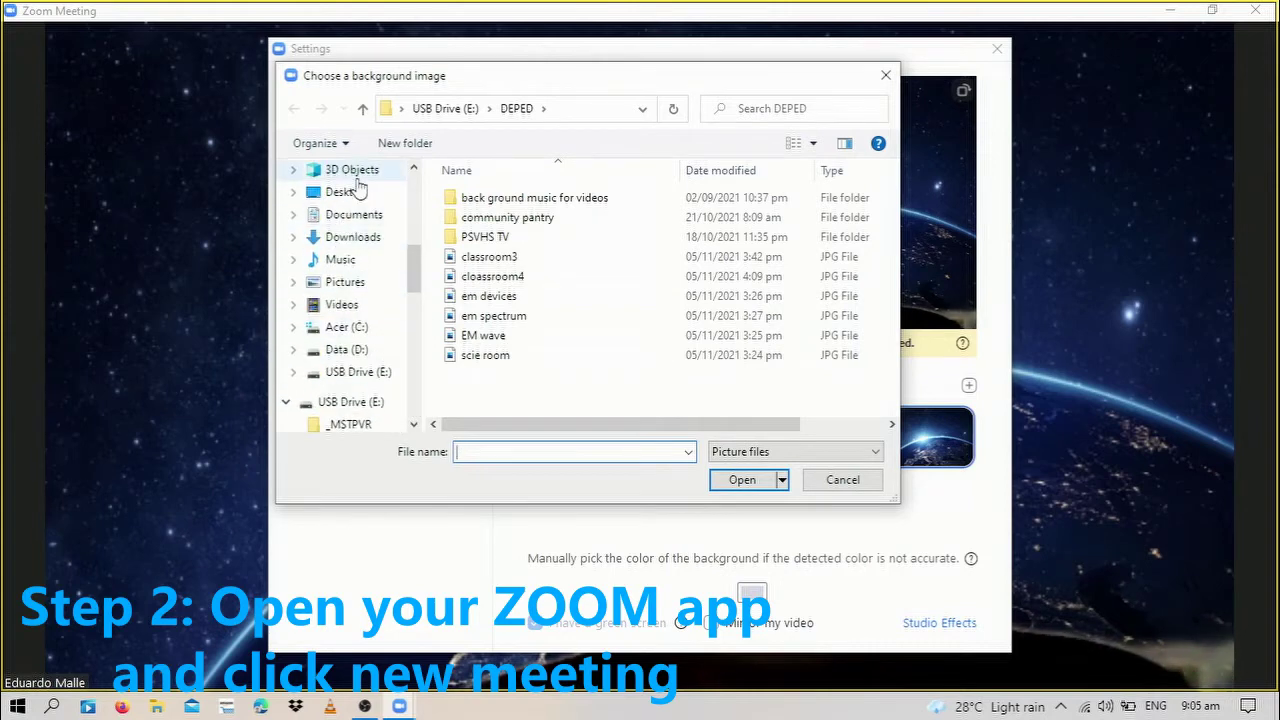
{"action": "left_click", "coordinate": [345, 172]}
{"action": "left_click", "coordinate": [345, 192]}
{"action": "scroll", "coordinate": [748, 333], "scroll_direction": "down", "scroll_amount": 8}
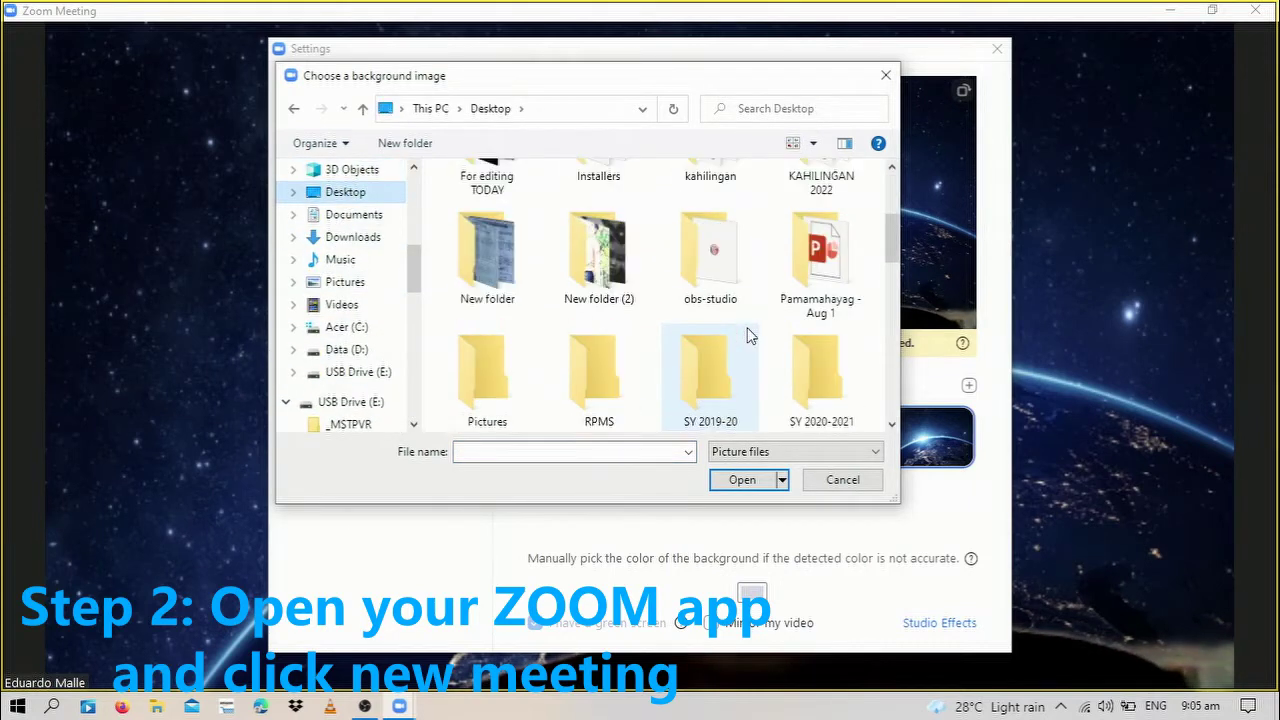
{"action": "scroll", "coordinate": [750, 337], "scroll_direction": "down", "scroll_amount": 3}
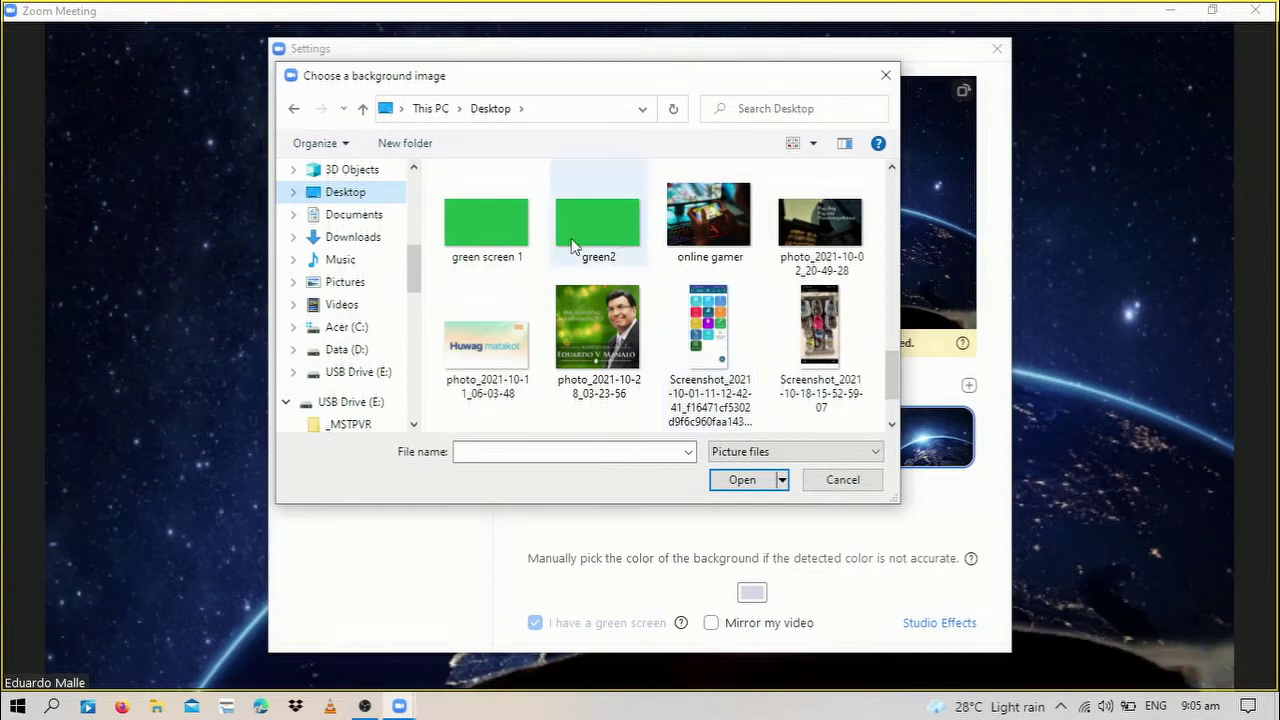
{"action": "left_click", "coordinate": [487, 222]}
{"action": "left_click", "coordinate": [741, 480]}
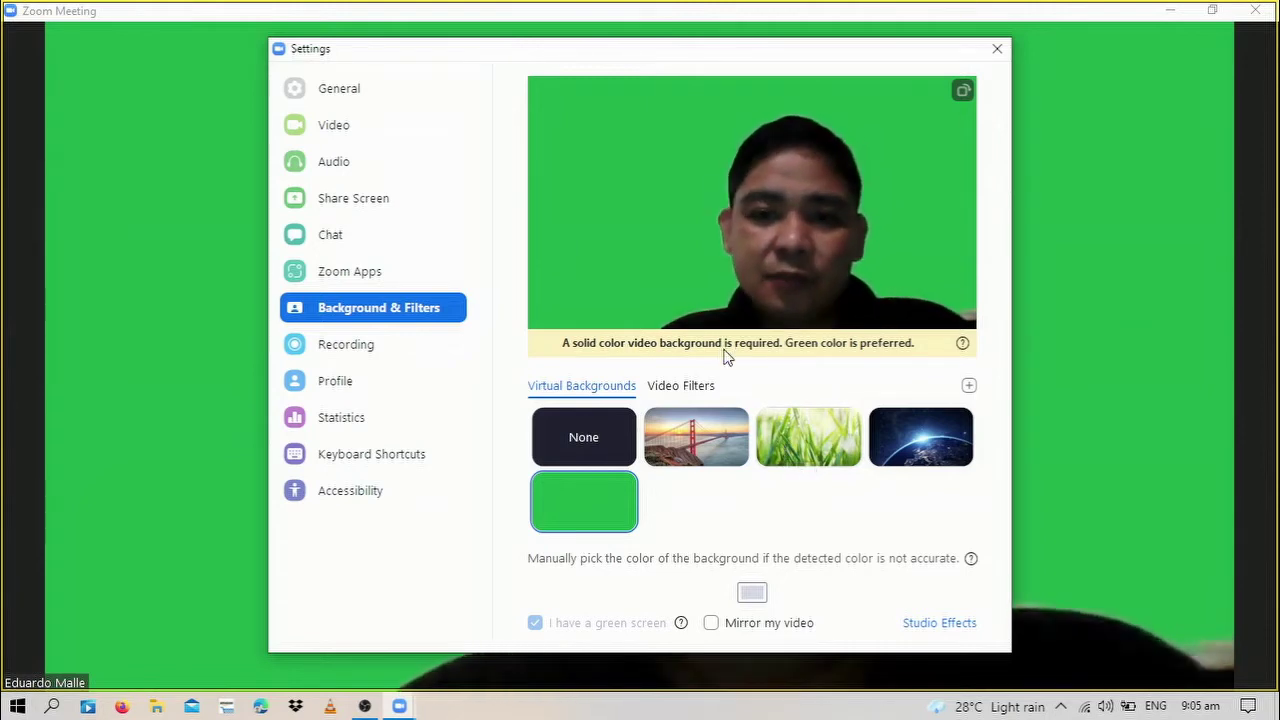
{"action": "left_click", "coordinate": [997, 48]}
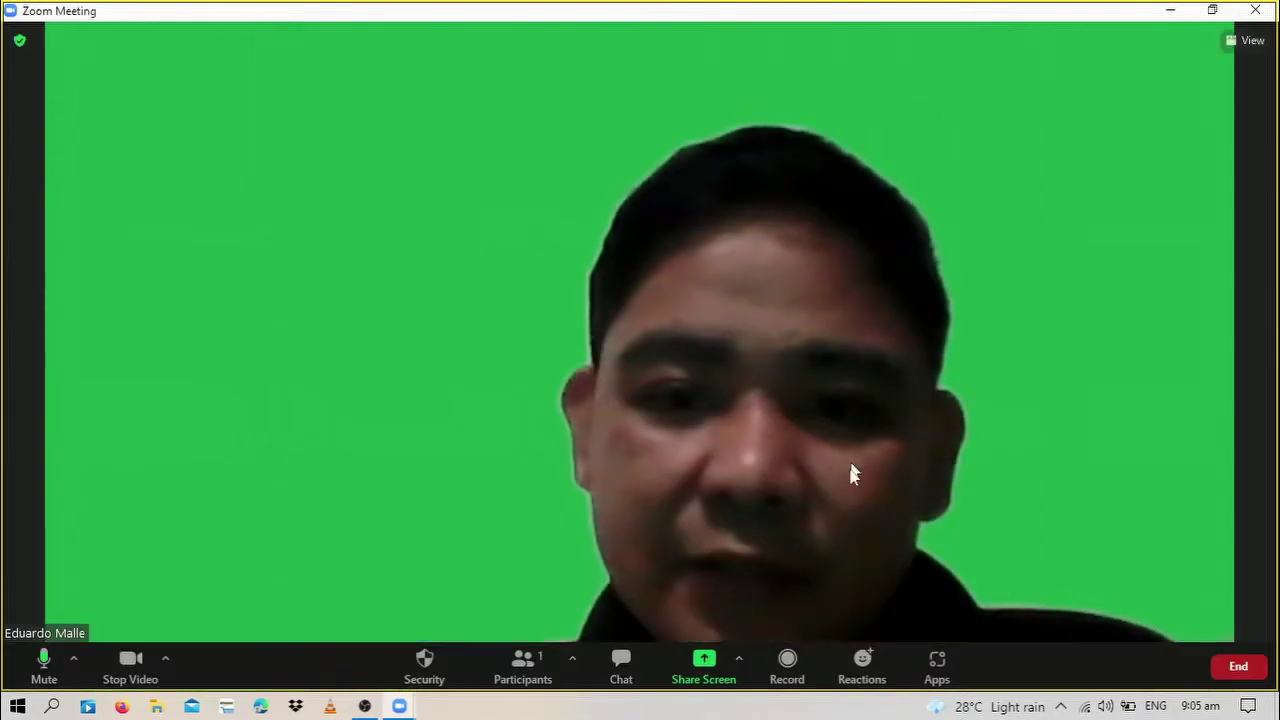
Reduce the Zoom meeting to a small window in the screen's upper-right area and switch to OBS Studio
{"action": "left_click", "coordinate": [1212, 9]}
{"action": "left_click_drag", "start_coordinate": [1040, 127], "coordinate": [1042, 123]}
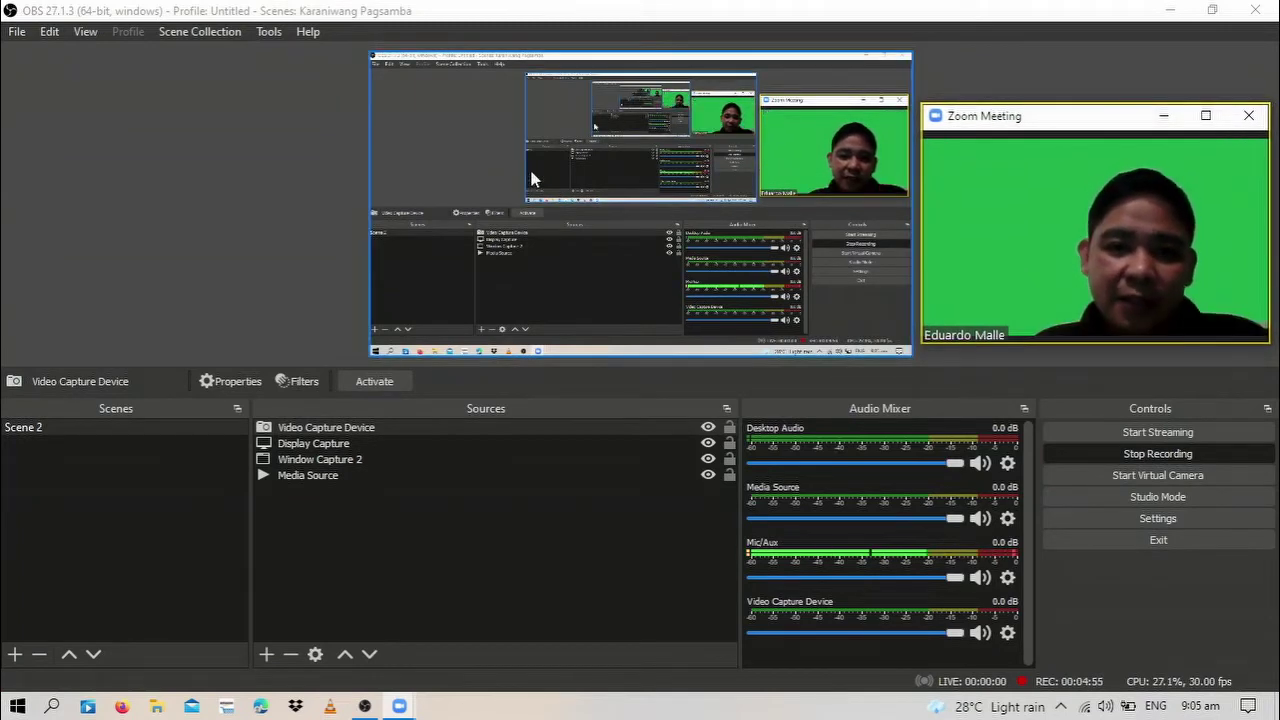
{"action": "left_click", "coordinate": [368, 708]}
{"action": "left_click", "coordinate": [368, 708]}
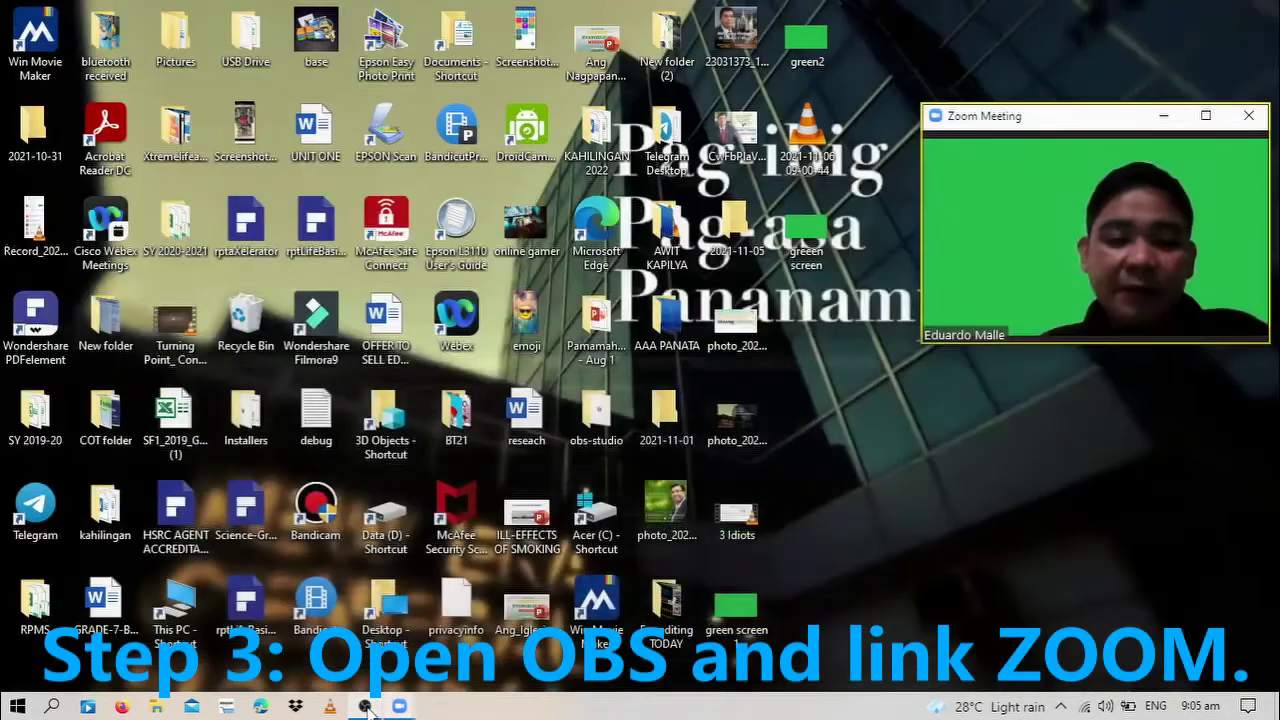
{"action": "left_click", "coordinate": [368, 708]}
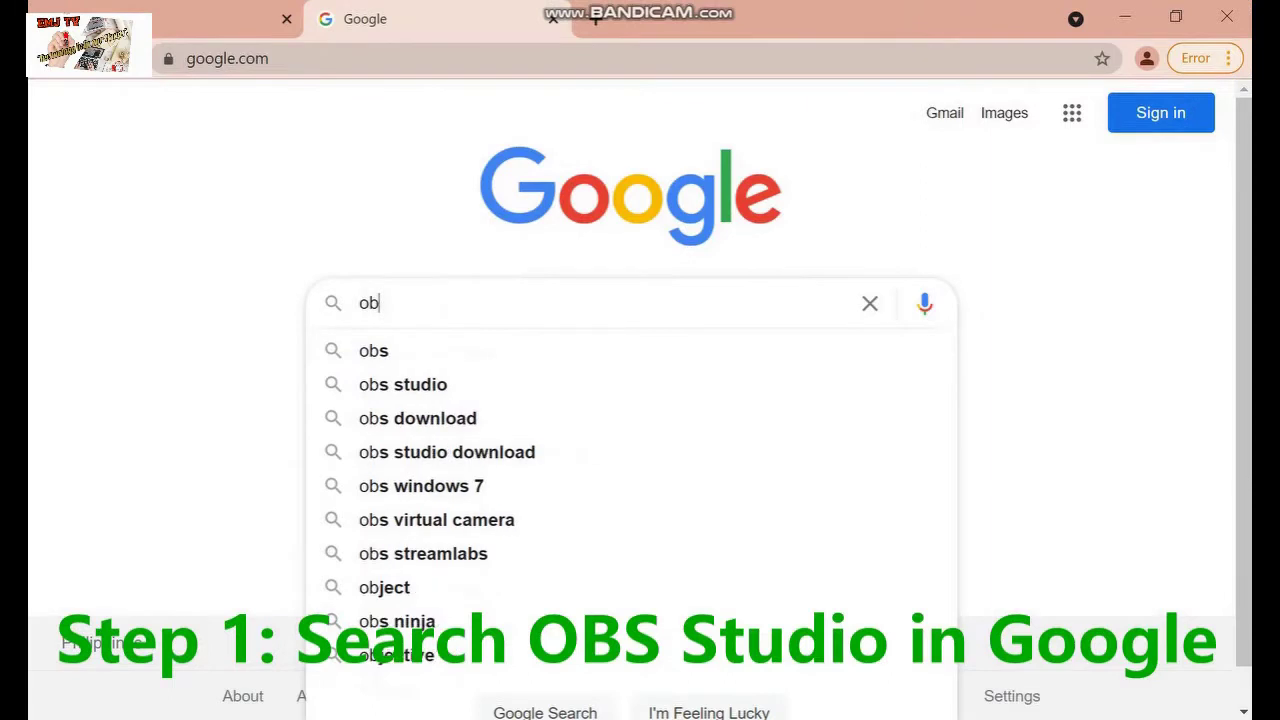
Search Google for "obs studio" and open the official OBS Studio website
{"action": "type", "text": "st"}
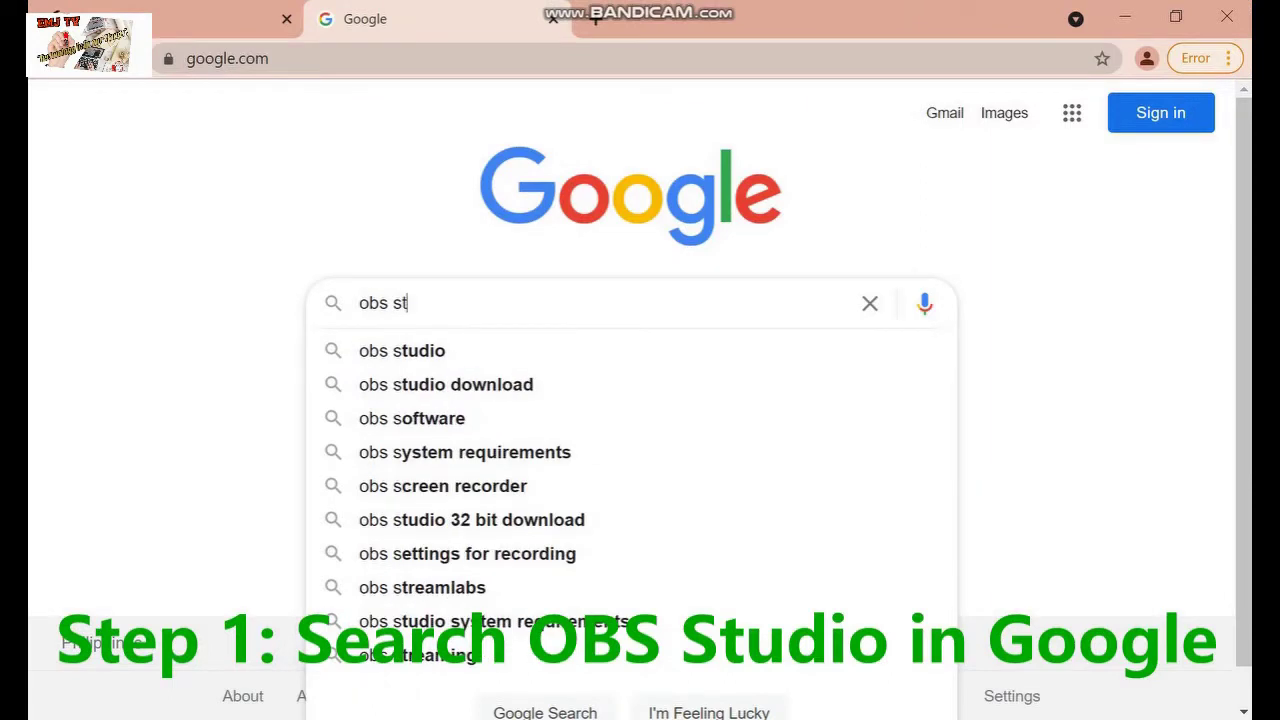
{"action": "type", "text": "udio"}
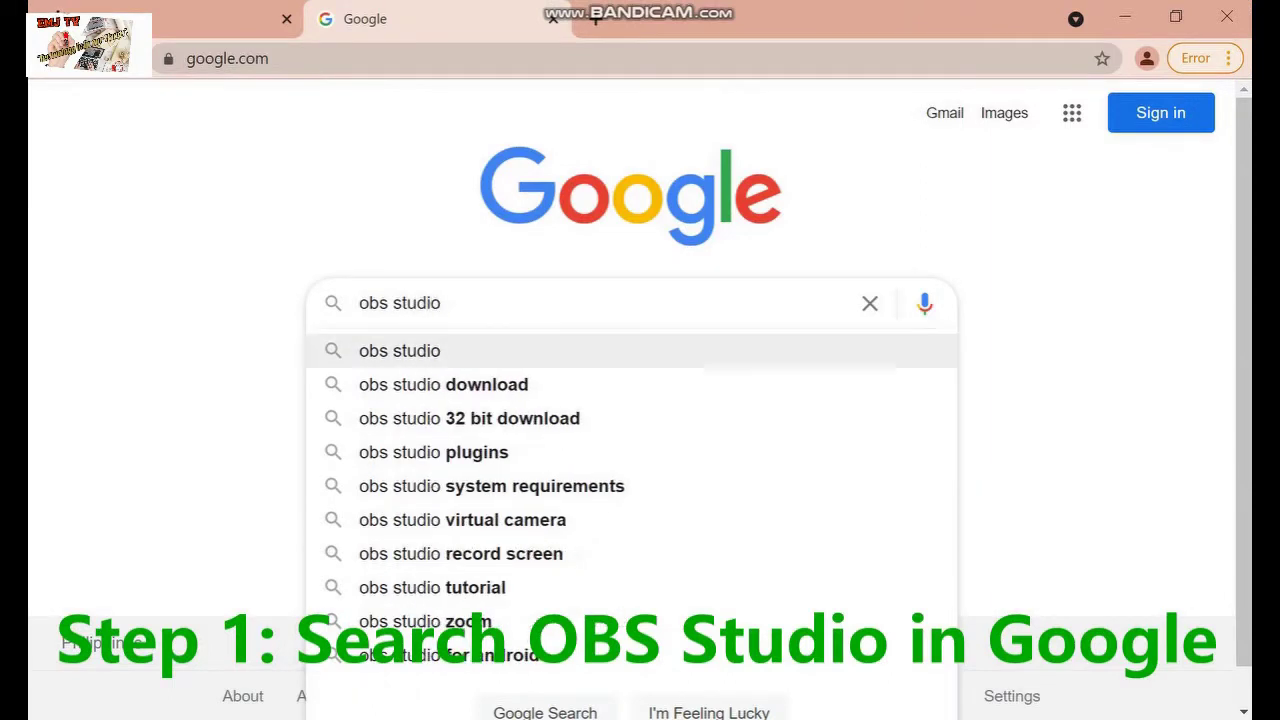
{"action": "key", "text": "Return"}
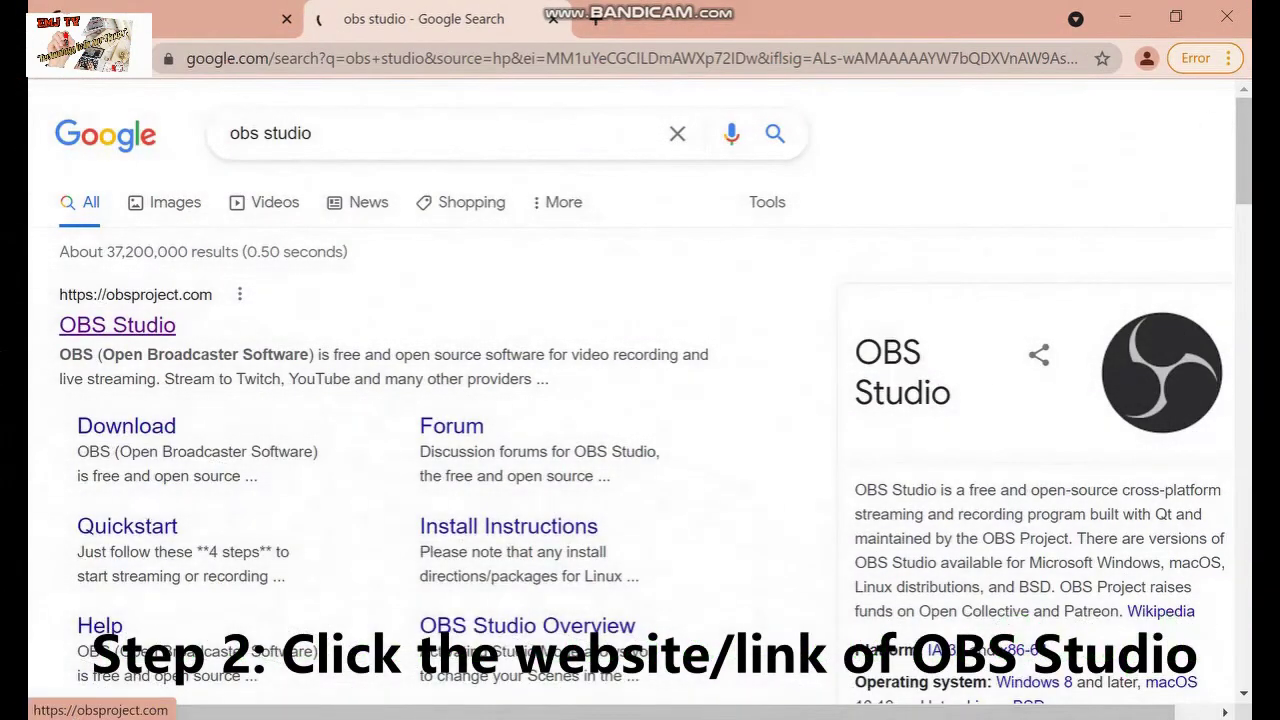
{"action": "left_click", "coordinate": [117, 325]}
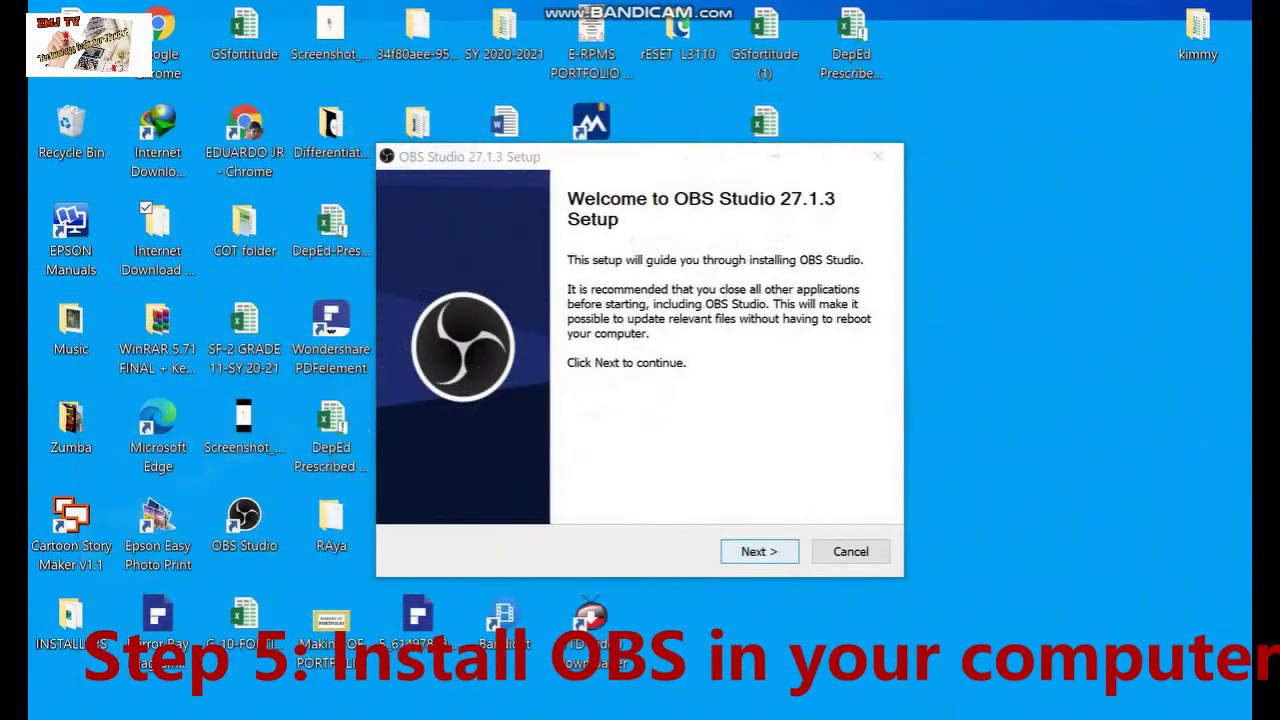
Install OBS Studio 27.1.3 by running through its setup wizard with the default options
{"action": "key", "text": "Return"}
{"action": "key", "text": "Return"}
{"action": "key", "text": "Return"}
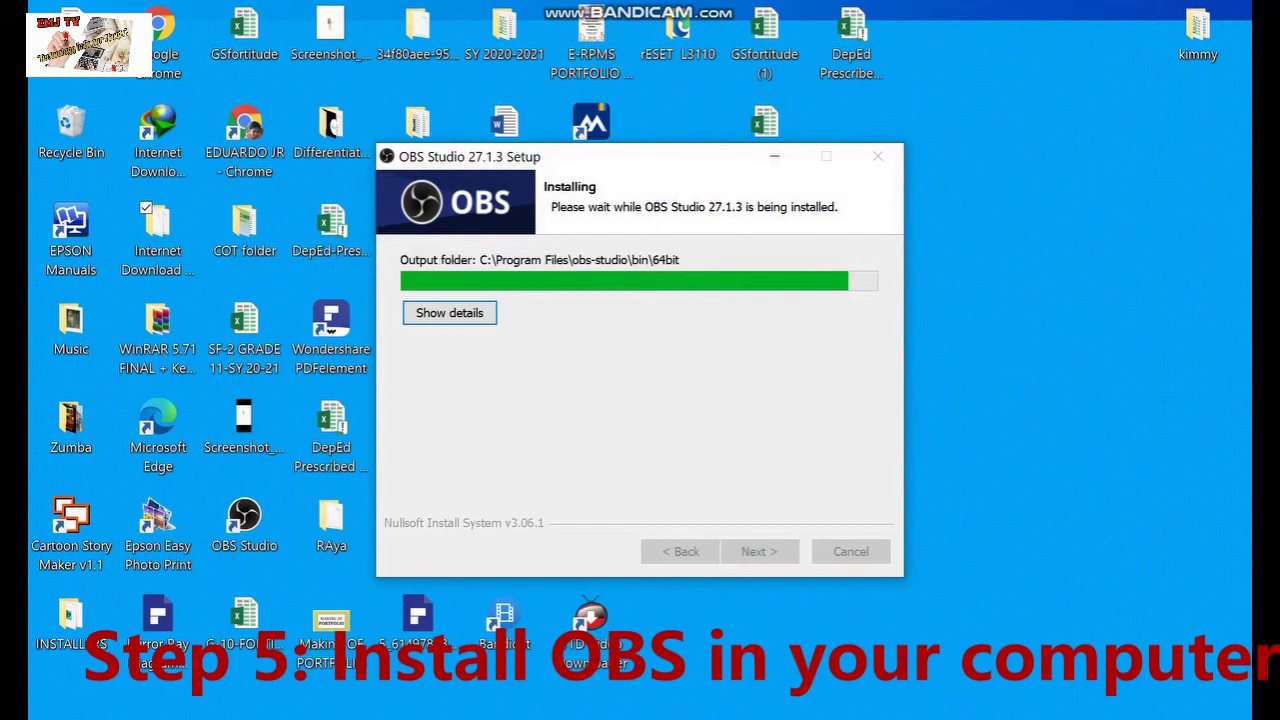
{"action": "key", "text": "Return"}
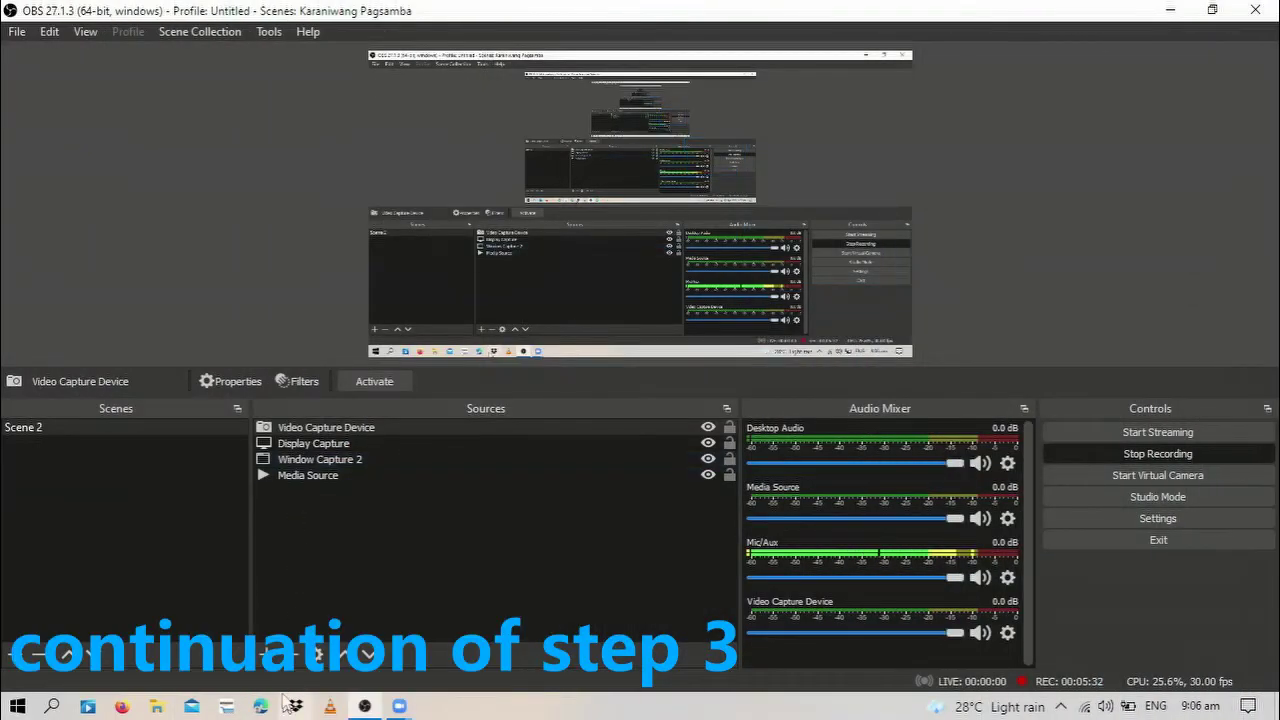
Add a new Window Capture source named "Window Capture" to Scene 2 in OBS Studio
{"action": "left_click", "coordinate": [265, 654]}
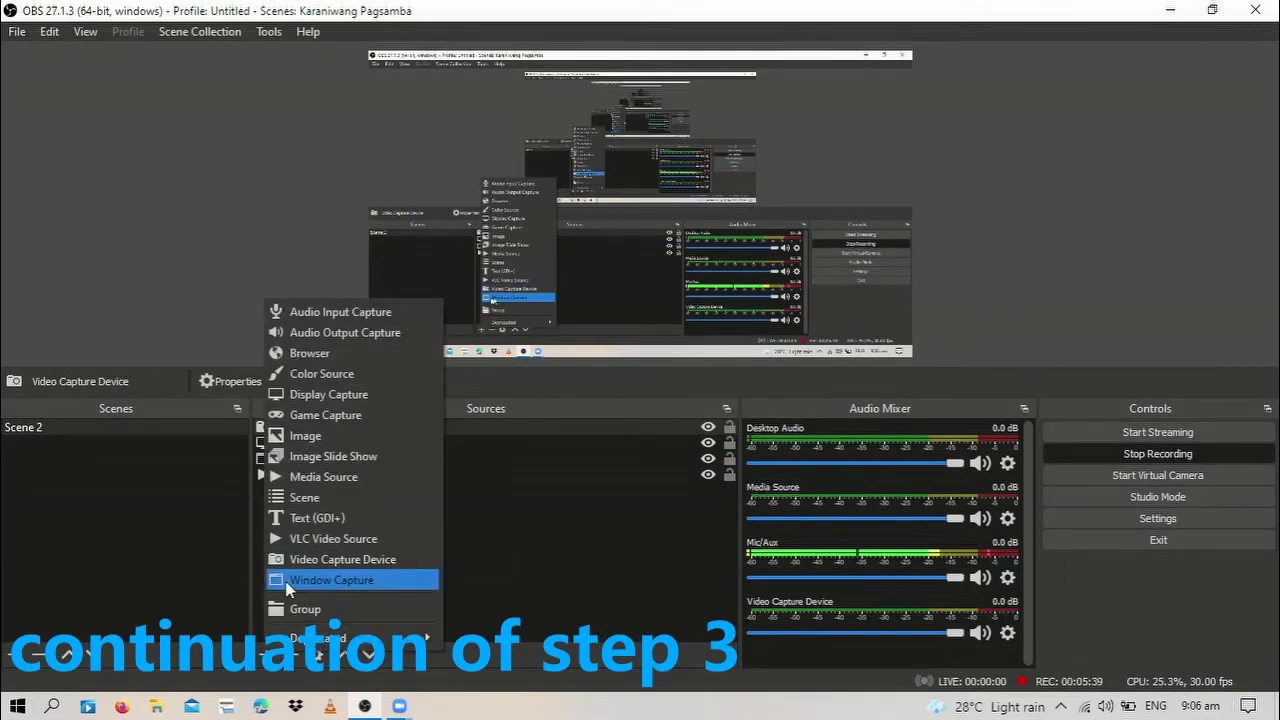
{"action": "left_click", "coordinate": [287, 583]}
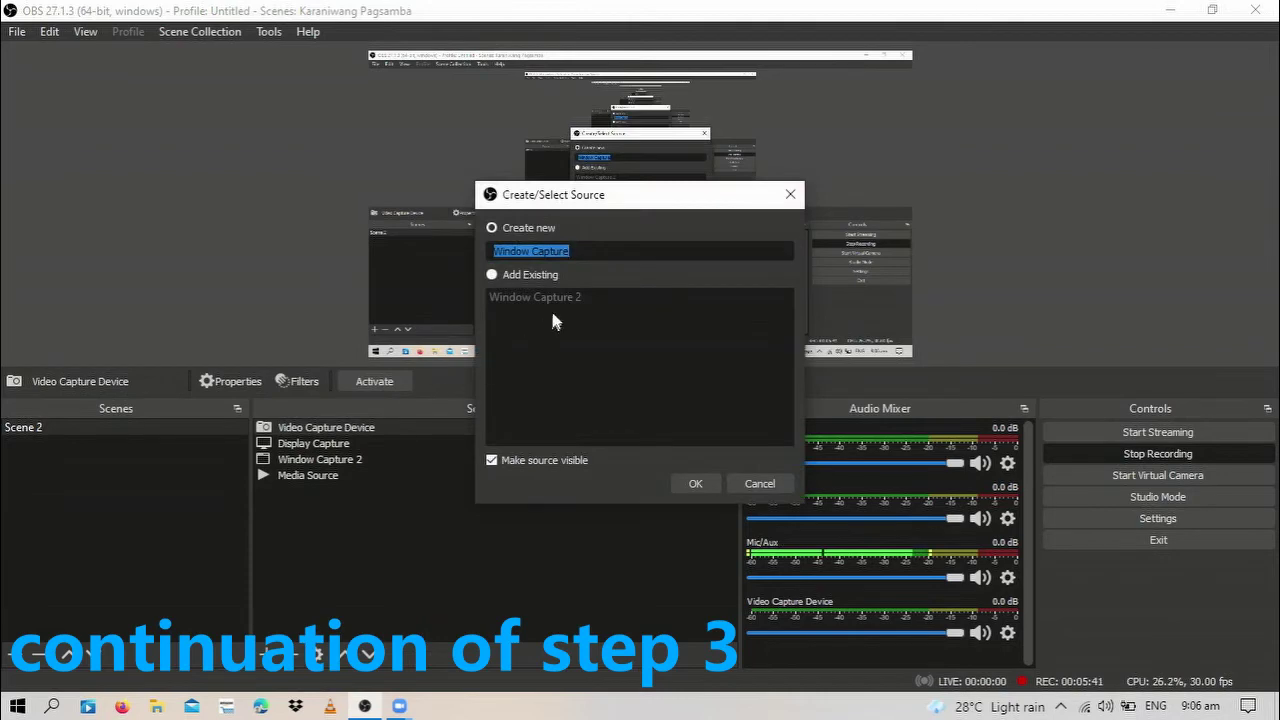
{"action": "left_click", "coordinate": [689, 478]}
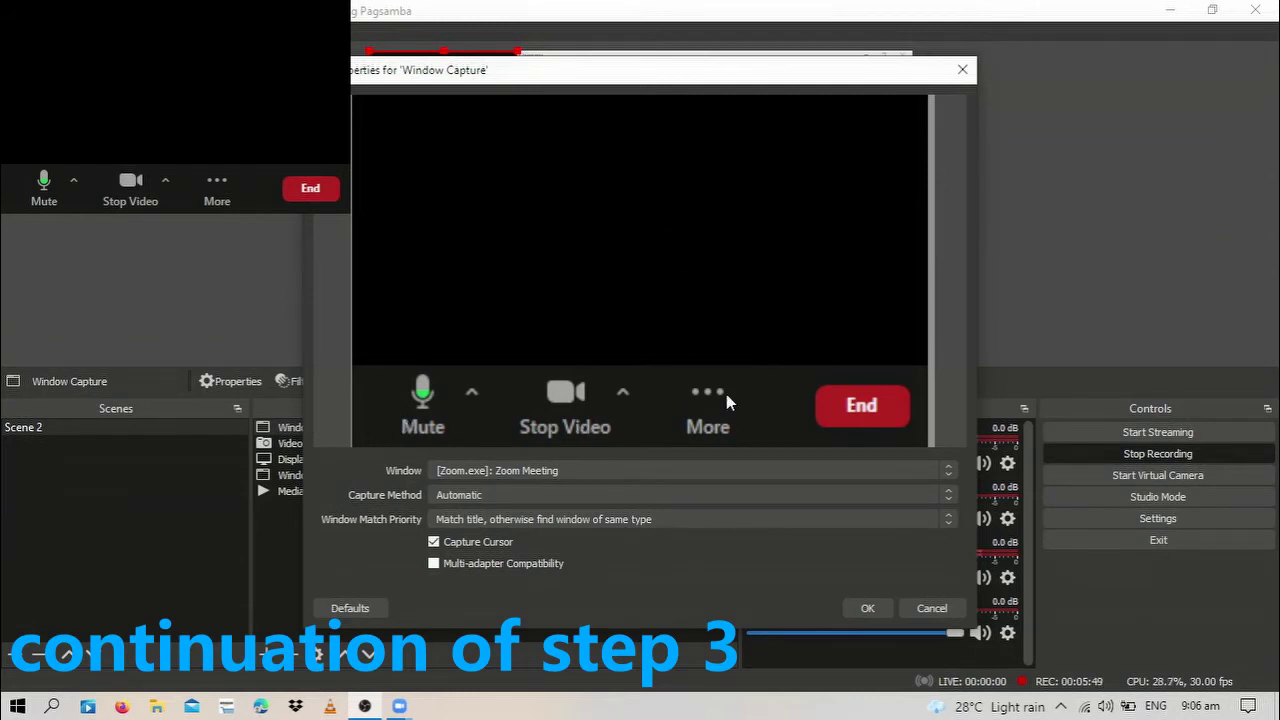
Capture the Zoom Meeting window with the Windows 10 (1903 and up) method and place it in the canvas's lower-right corner
{"action": "left_click", "coordinate": [949, 471]}
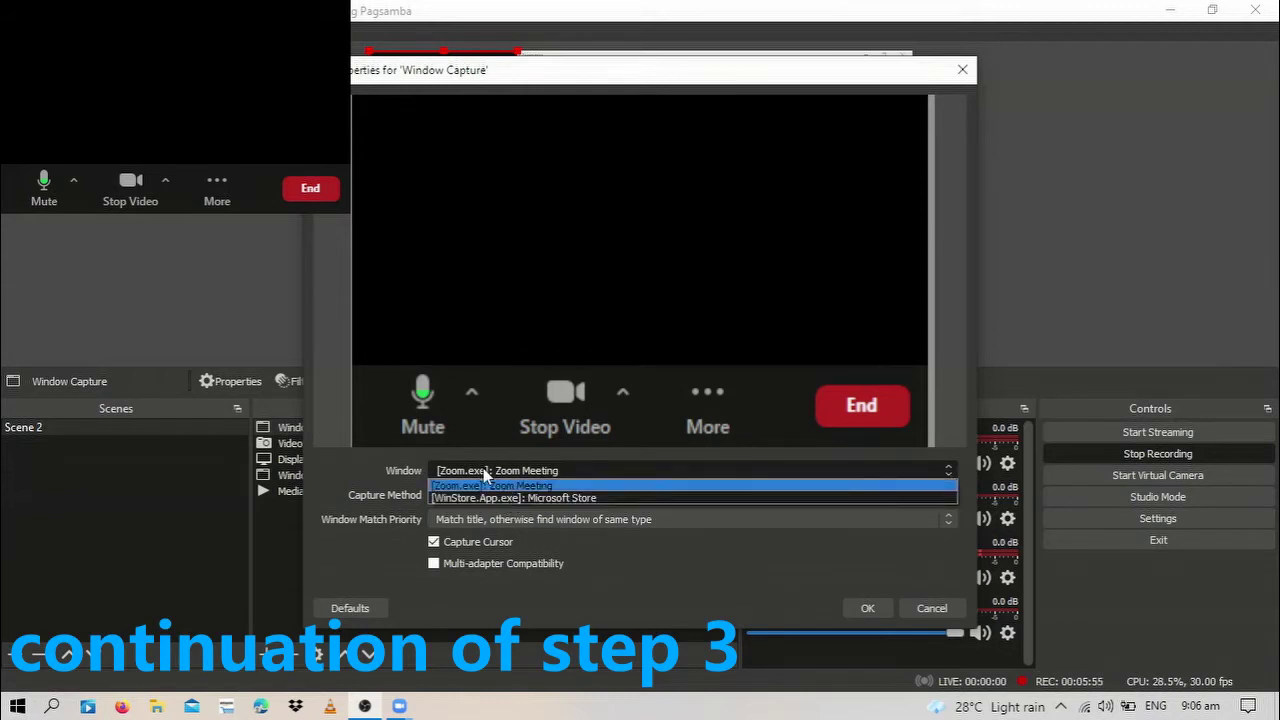
{"action": "left_click", "coordinate": [521, 486]}
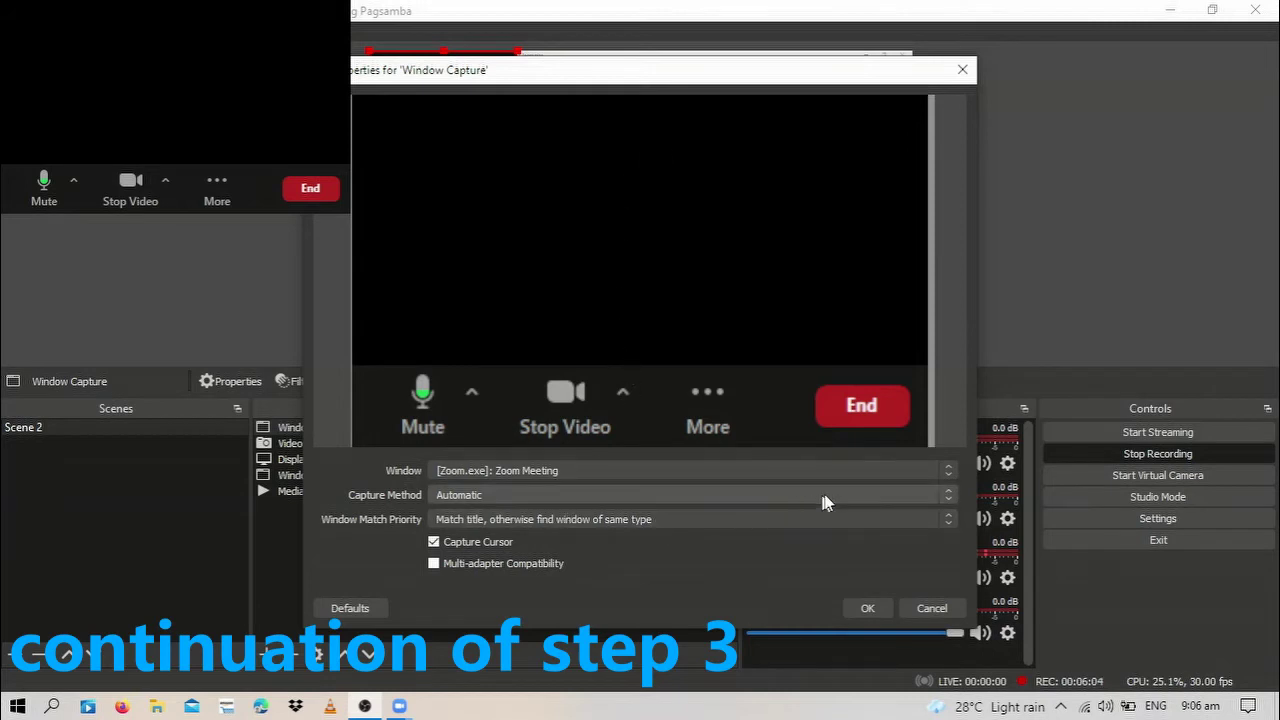
{"action": "left_click", "coordinate": [948, 500]}
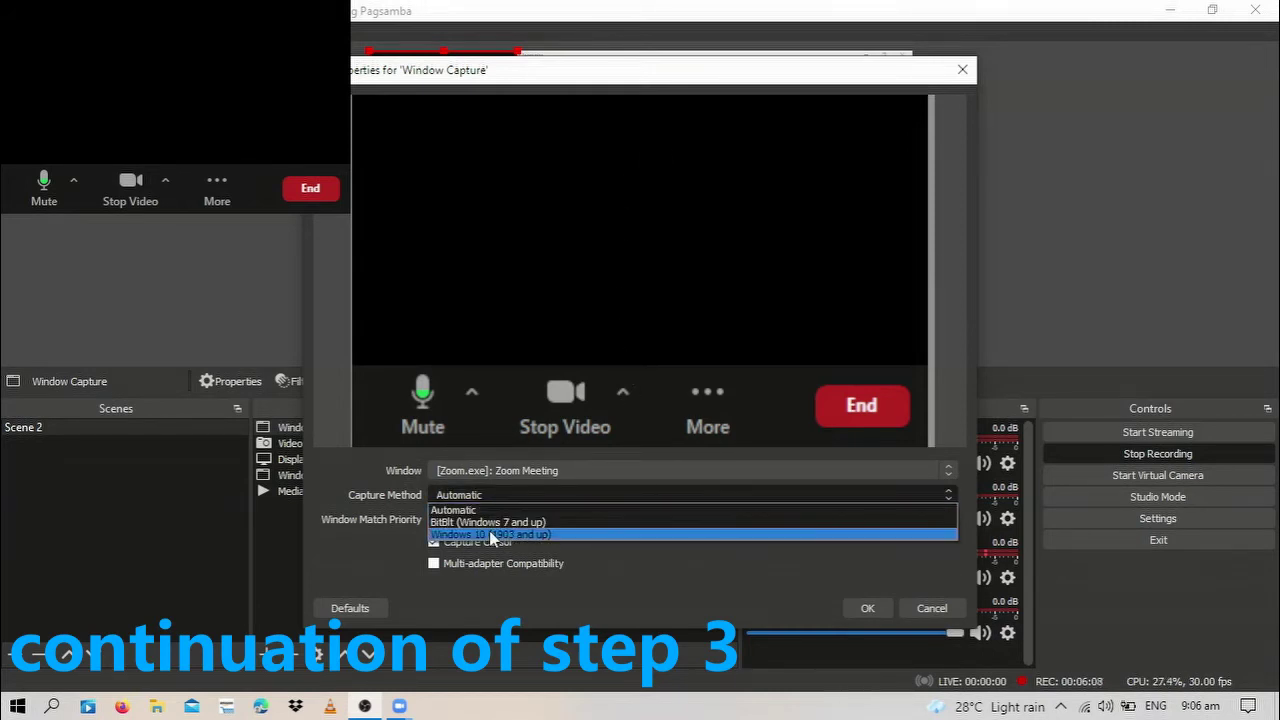
{"action": "left_click", "coordinate": [511, 535]}
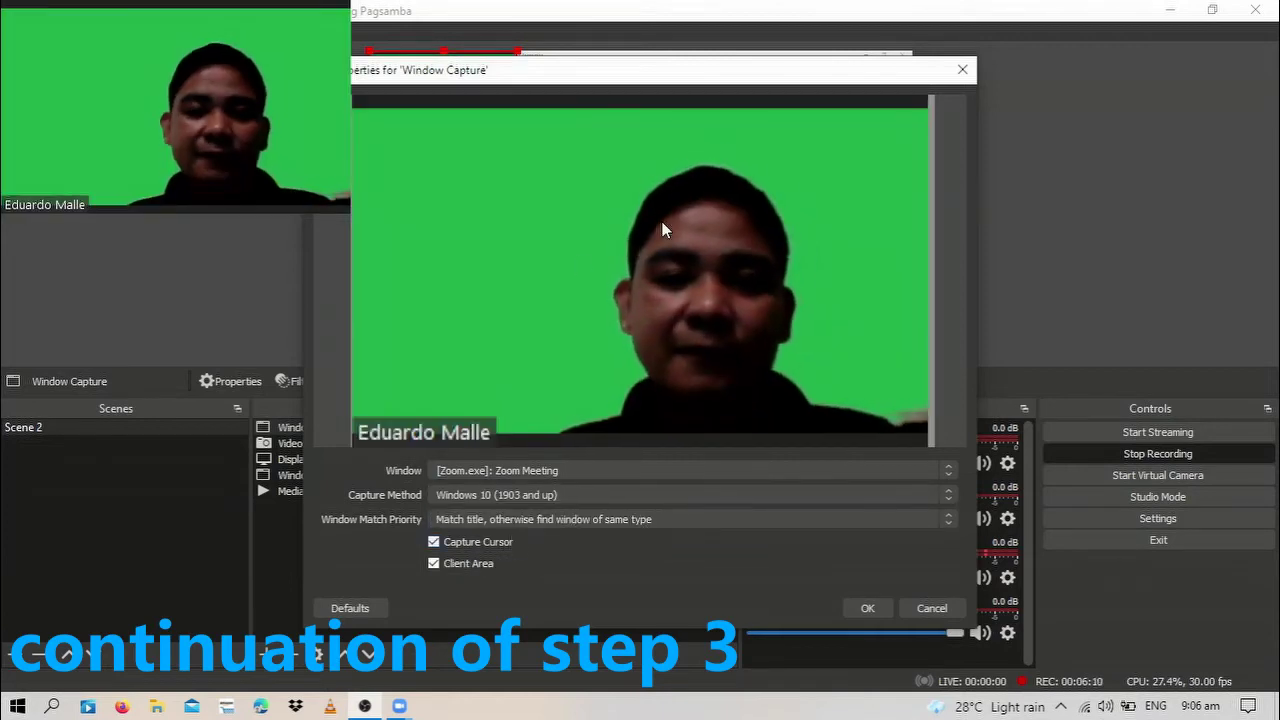
{"action": "left_click", "coordinate": [870, 609]}
{"action": "left_click_drag", "start_coordinate": [414, 77], "coordinate": [811, 286]}
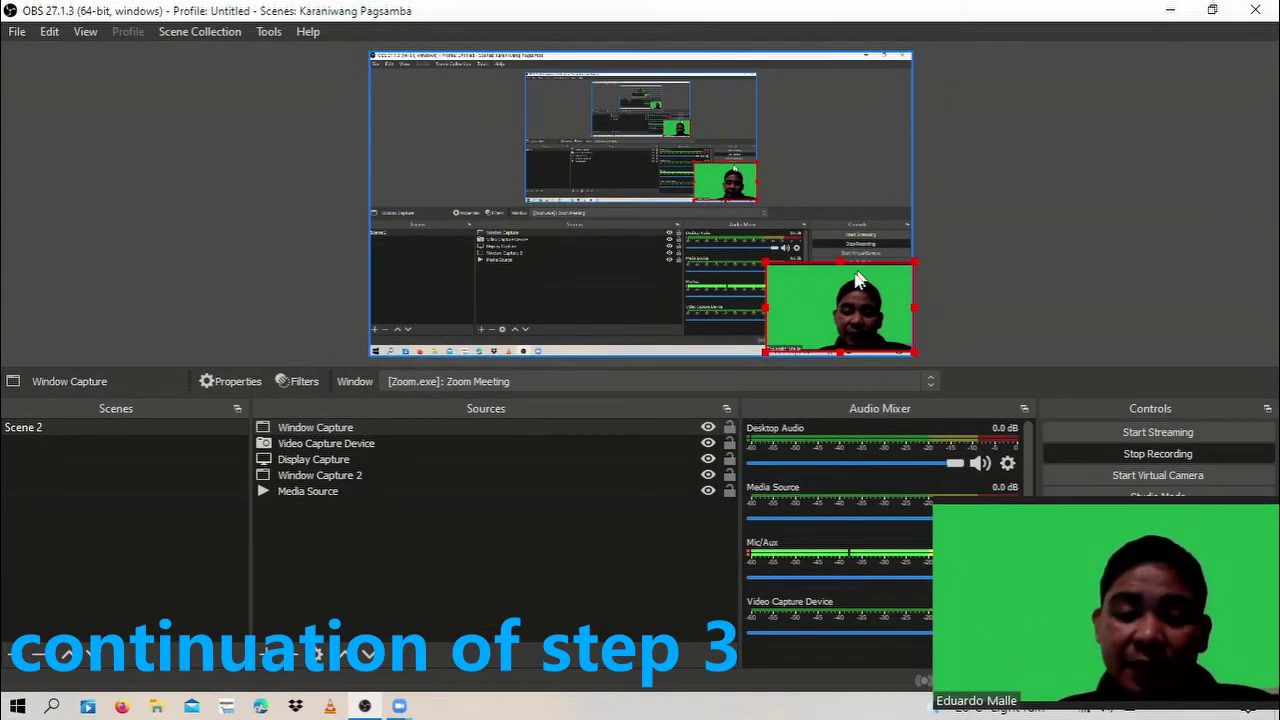
Add a Chroma Key filter named "green screen" to the Window Capture source
{"action": "right_click", "coordinate": [794, 286]}
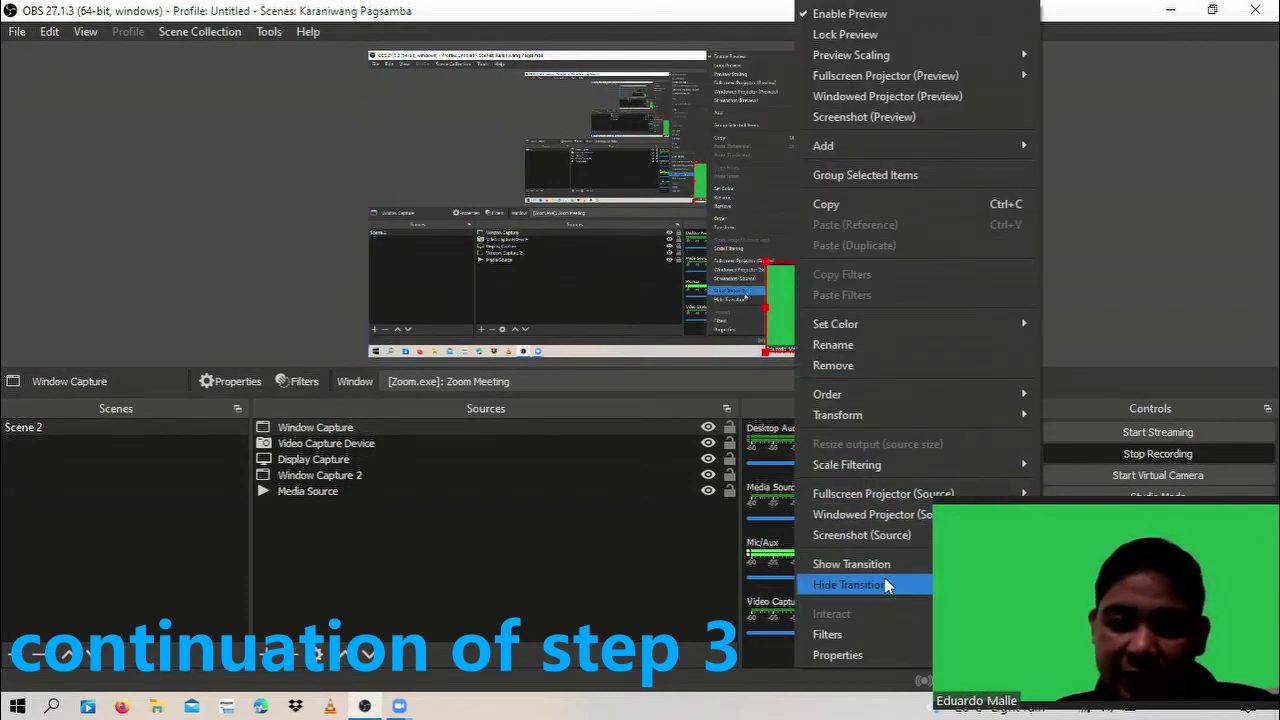
{"action": "left_click", "coordinate": [838, 633]}
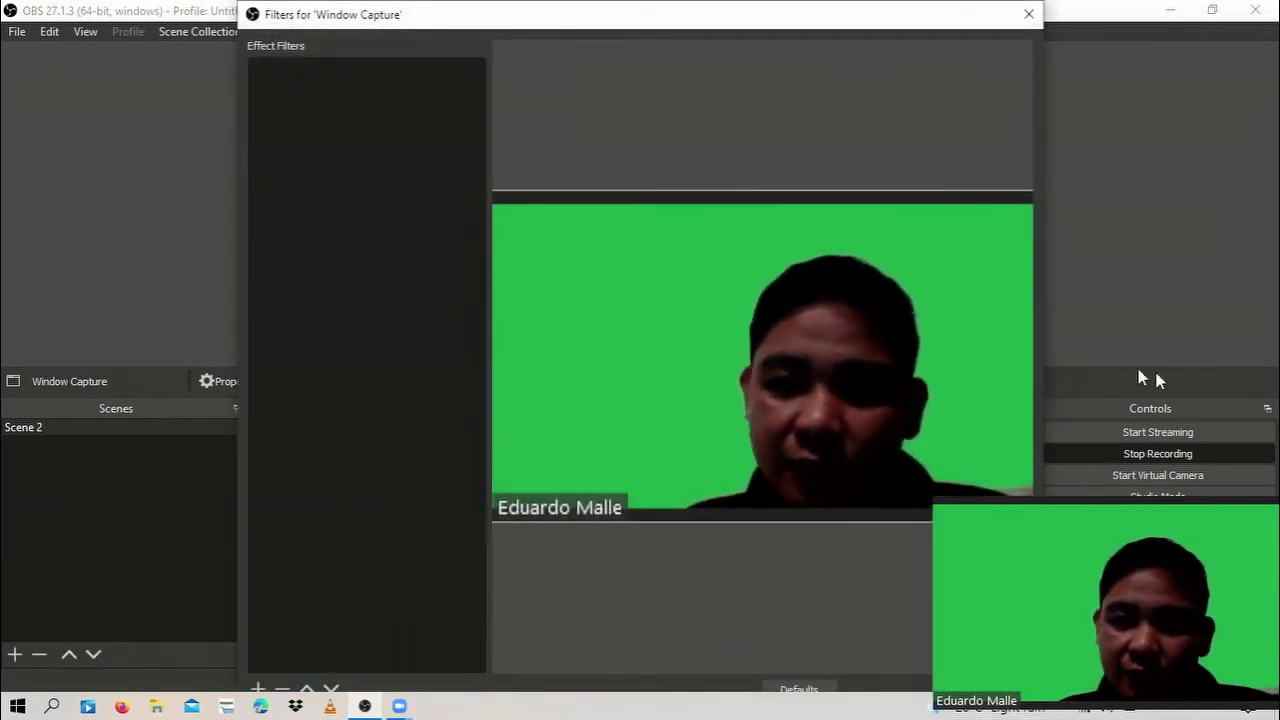
{"action": "left_click", "coordinate": [258, 689]}
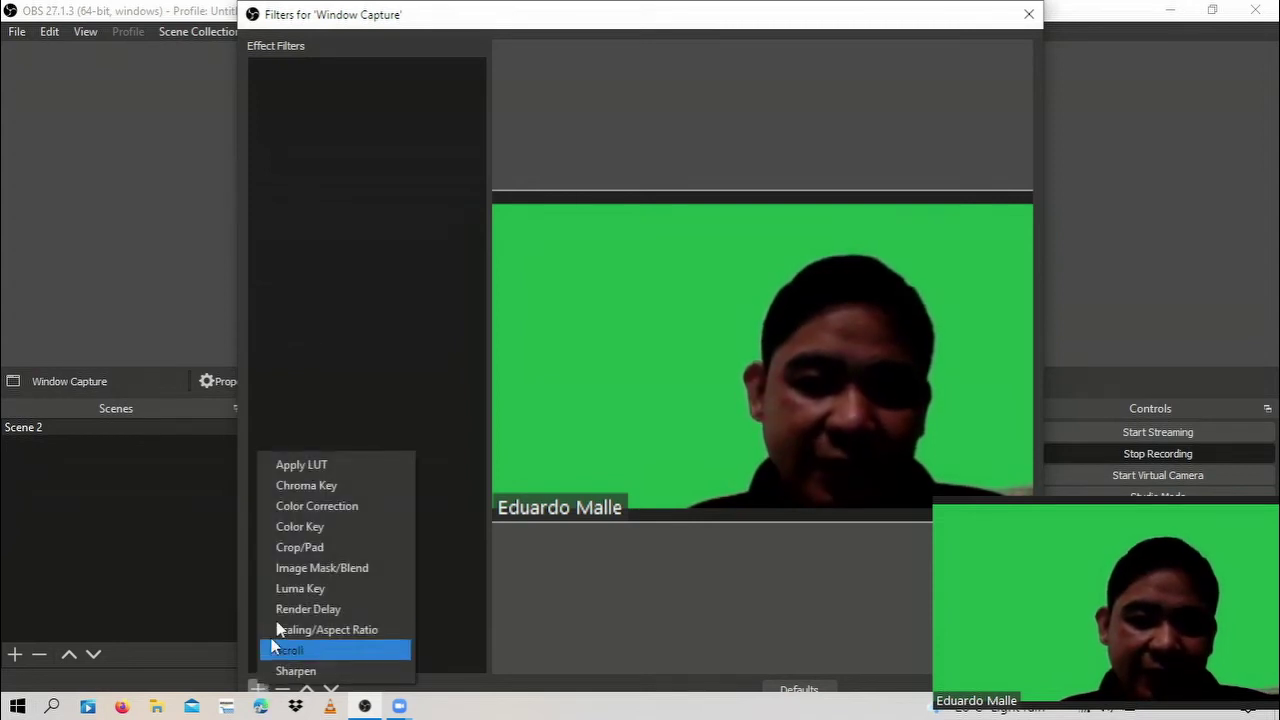
{"action": "left_click", "coordinate": [318, 487]}
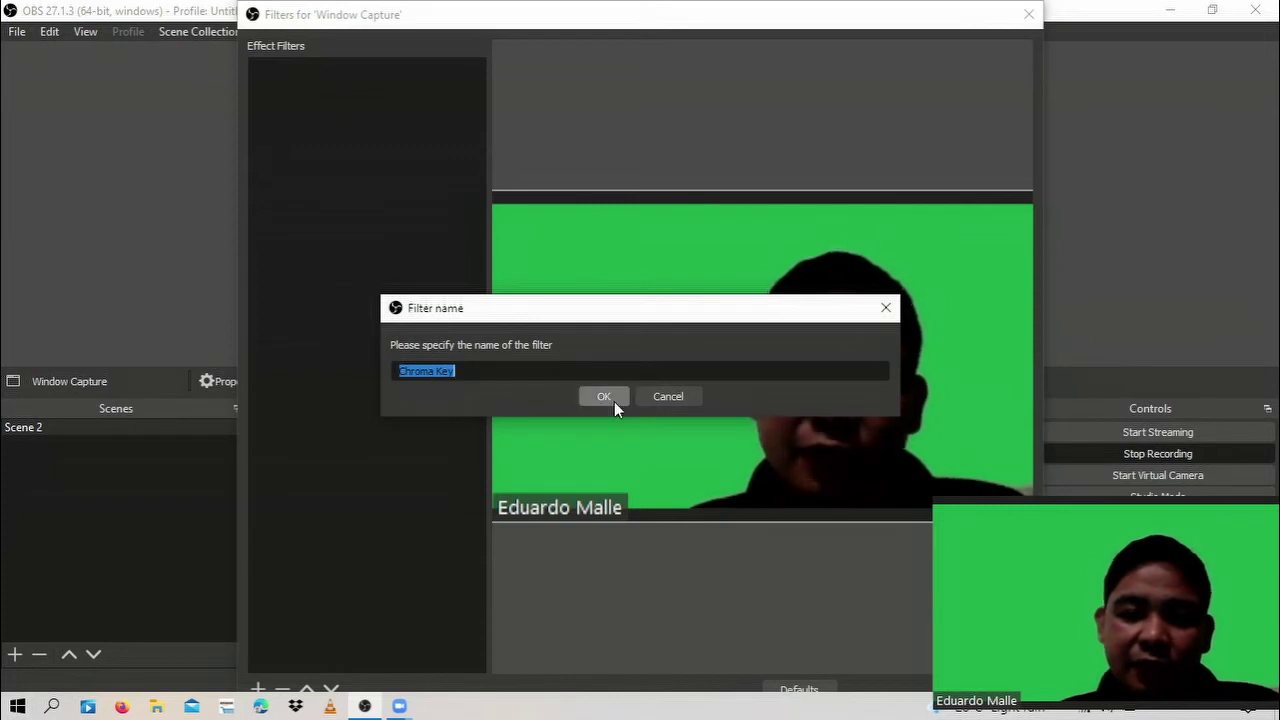
{"action": "left_click", "coordinate": [456, 371]}
{"action": "left_click_drag", "start_coordinate": [456, 371], "coordinate": [393, 372]}
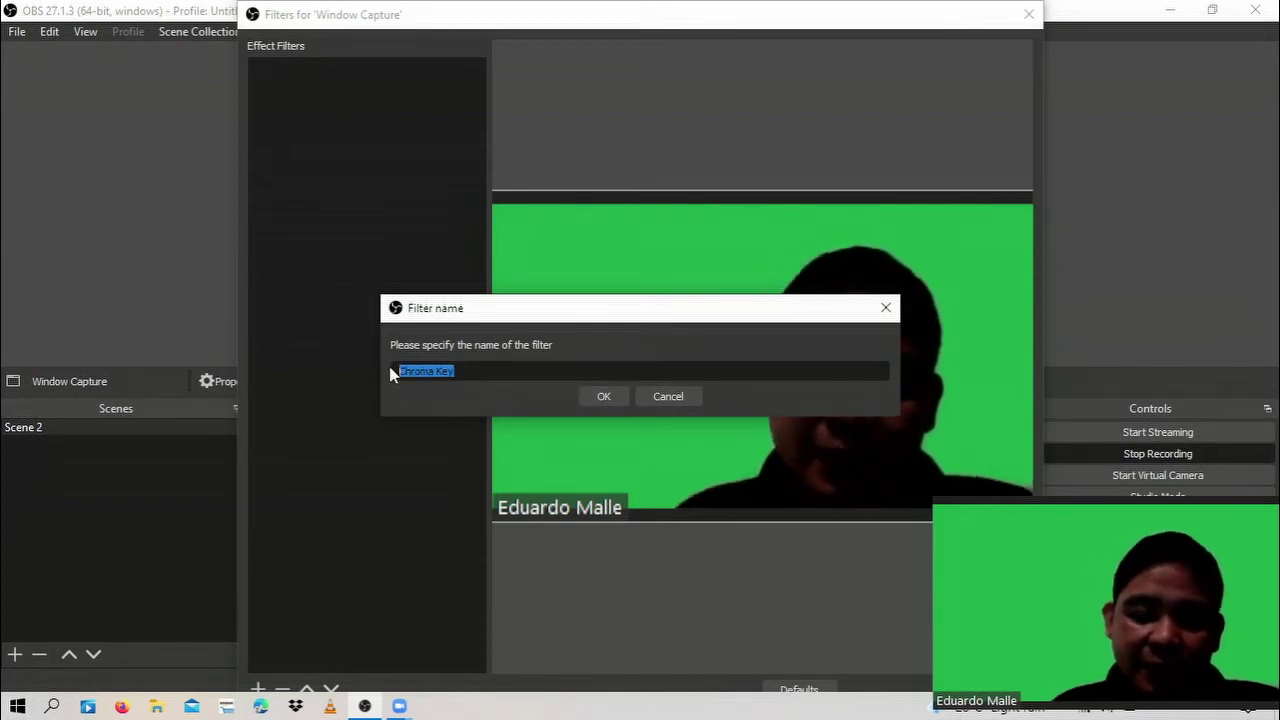
{"action": "type", "text": "green"}
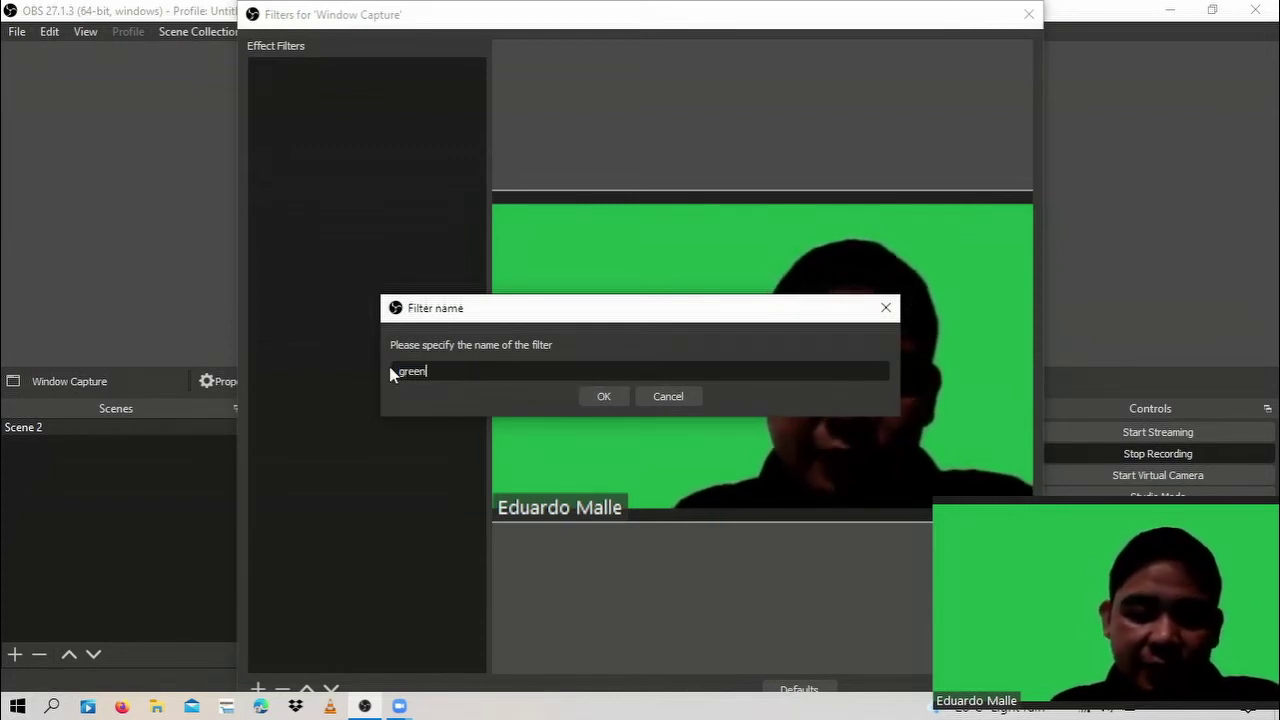
{"action": "type", "text": " screen"}
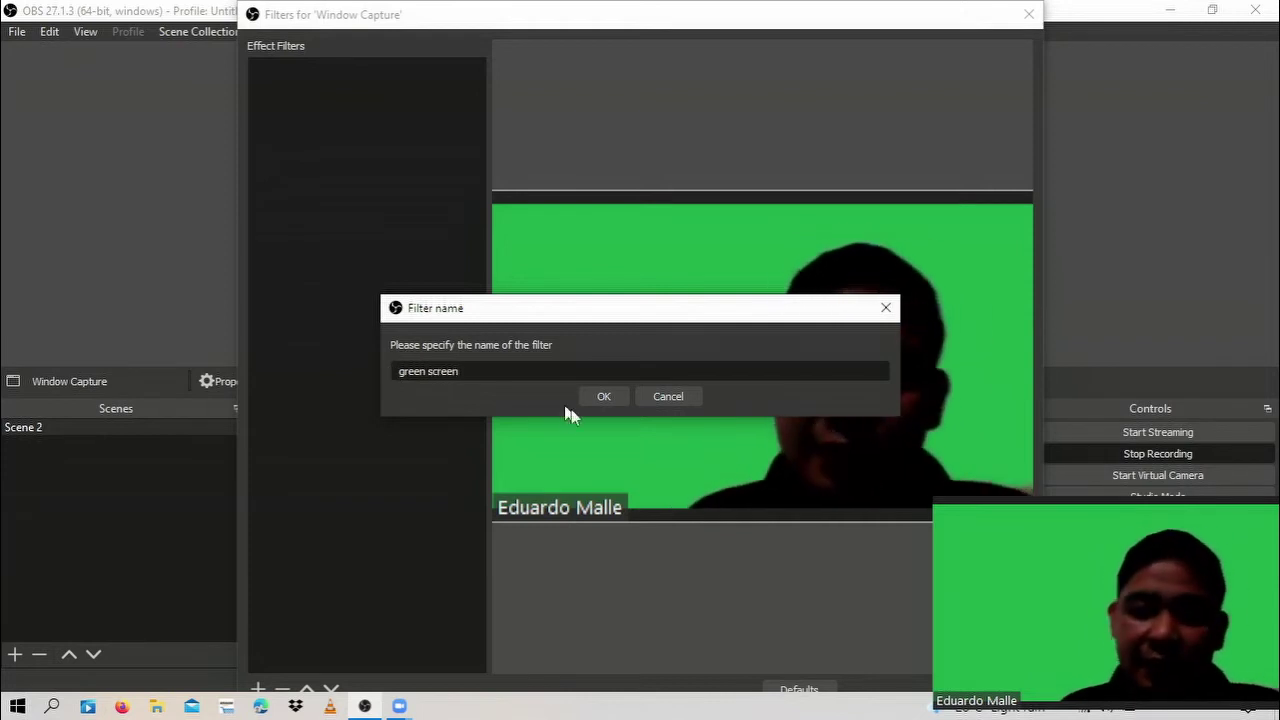
{"action": "left_click", "coordinate": [609, 403]}
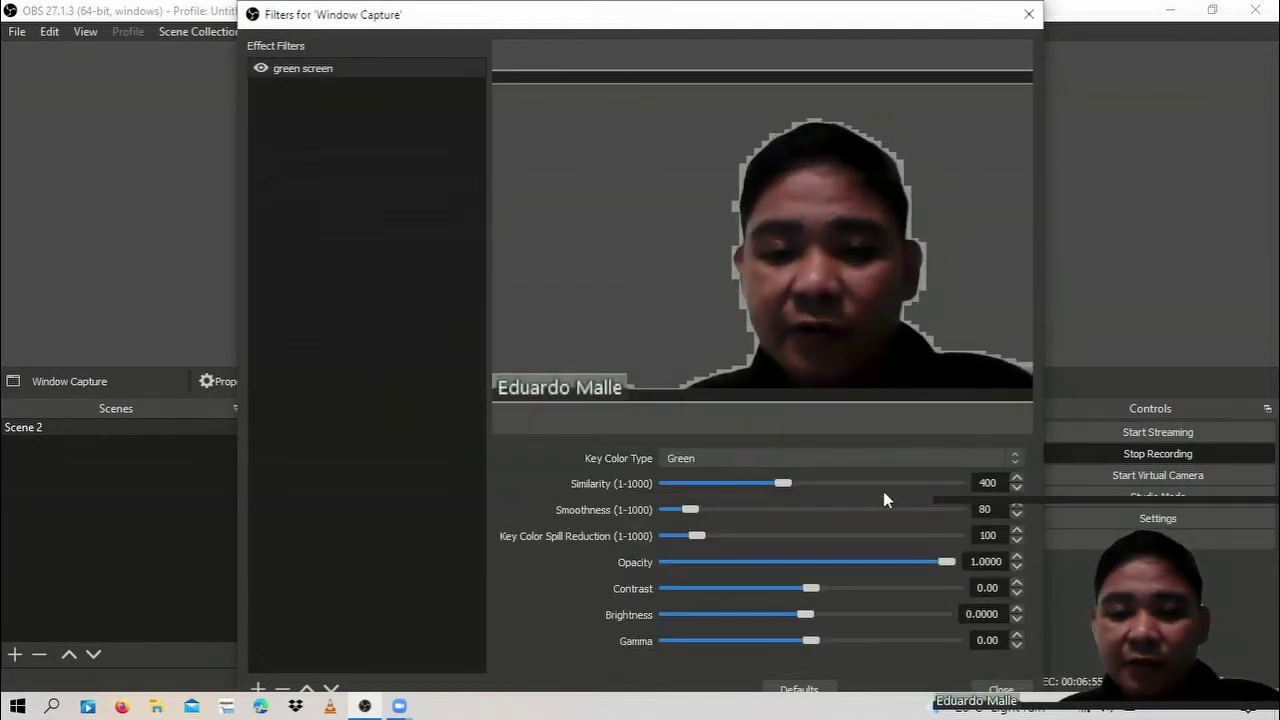
Try a chroma key similarity of 390, restore the filter's default settings and close the filters
{"action": "mouse_move", "coordinate": [786, 484]}
{"action": "left_mouse_down"}
{"action": "mouse_move", "coordinate": [733, 495]}
{"action": "mouse_move", "coordinate": [780, 507]}
{"action": "left_mouse_up"}
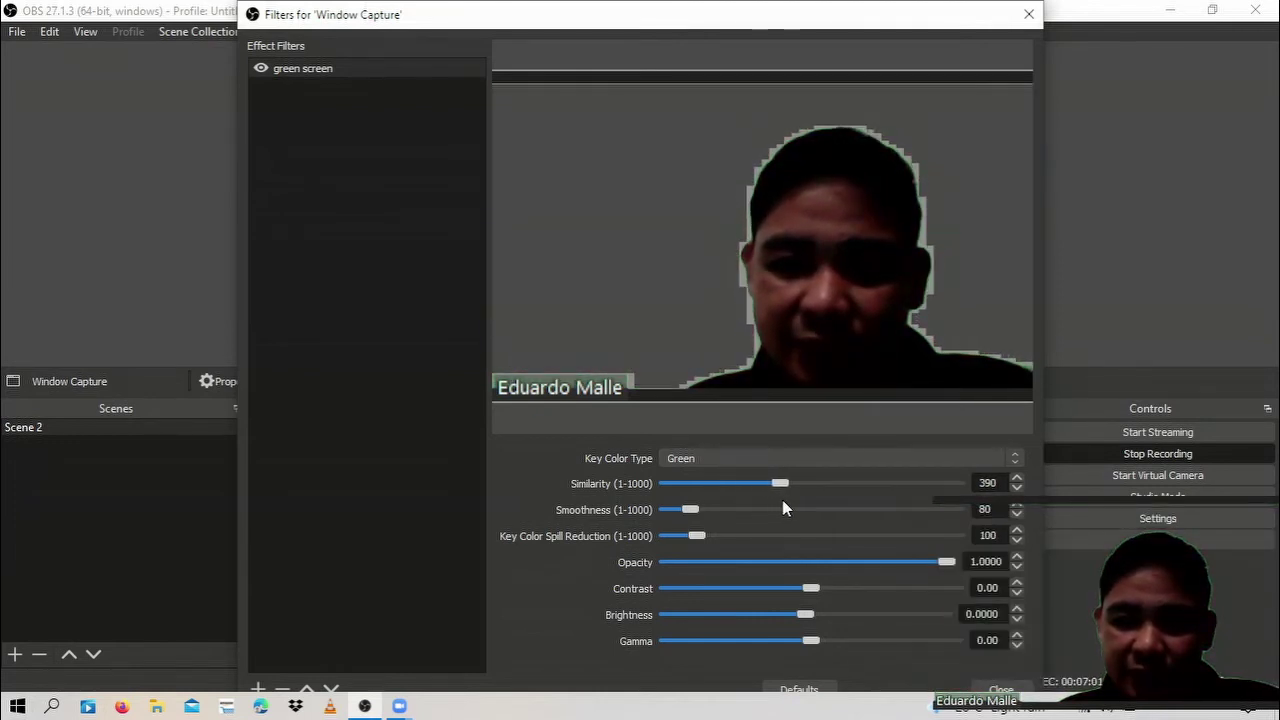
{"action": "left_click", "coordinate": [799, 689]}
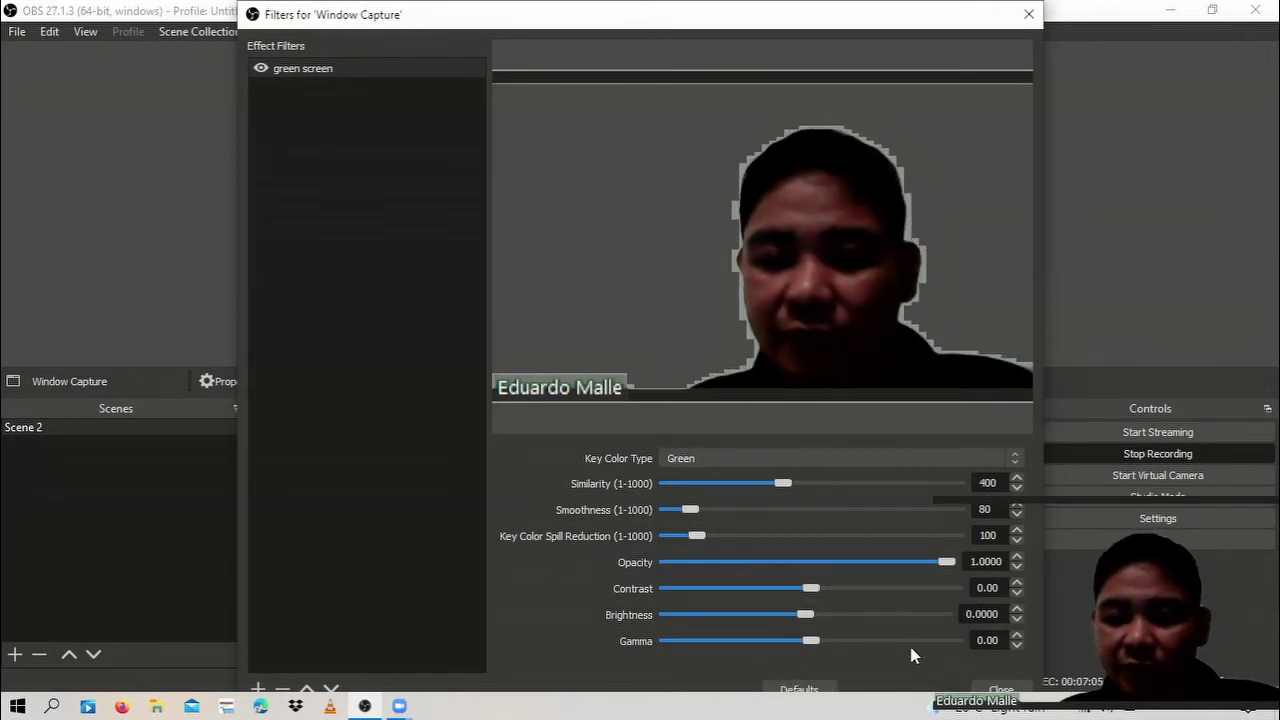
{"action": "left_click", "coordinate": [1000, 690]}
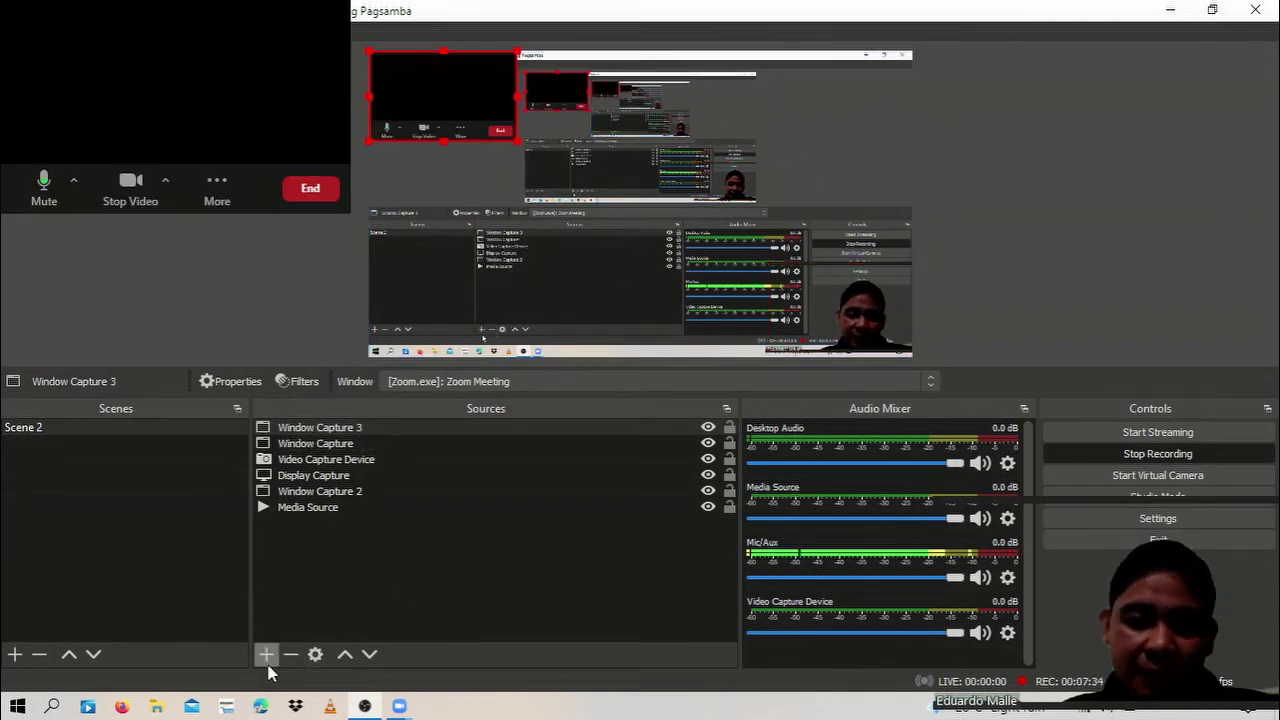
Remove the extra Window Capture 3 source and add a new Image source named "classroom"
{"action": "right_click", "coordinate": [419, 108]}
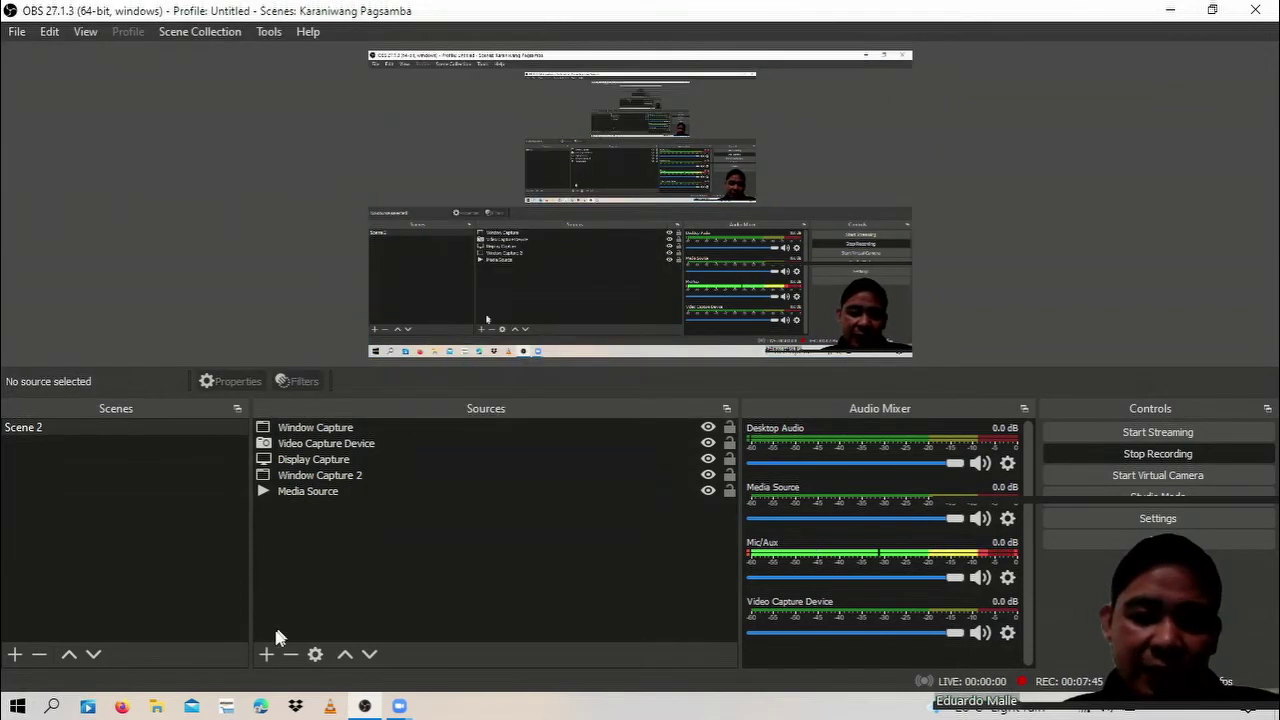
{"action": "left_click", "coordinate": [273, 655]}
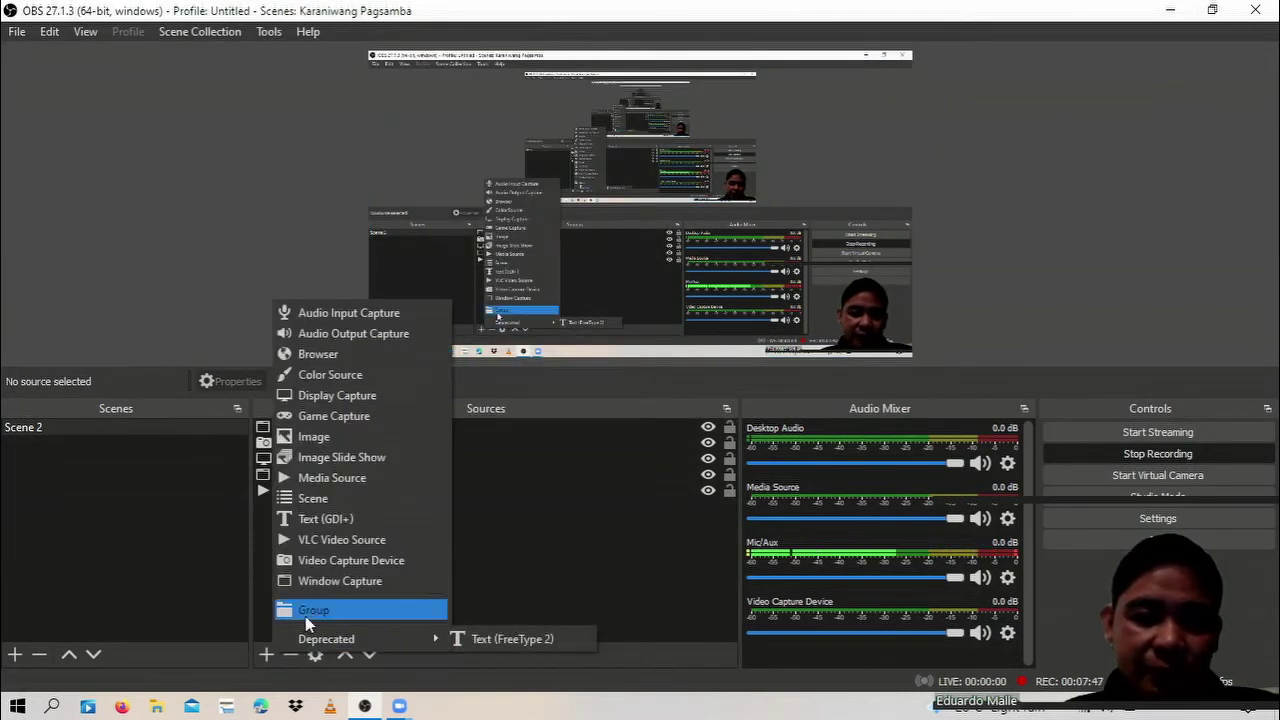
{"action": "left_click", "coordinate": [315, 437]}
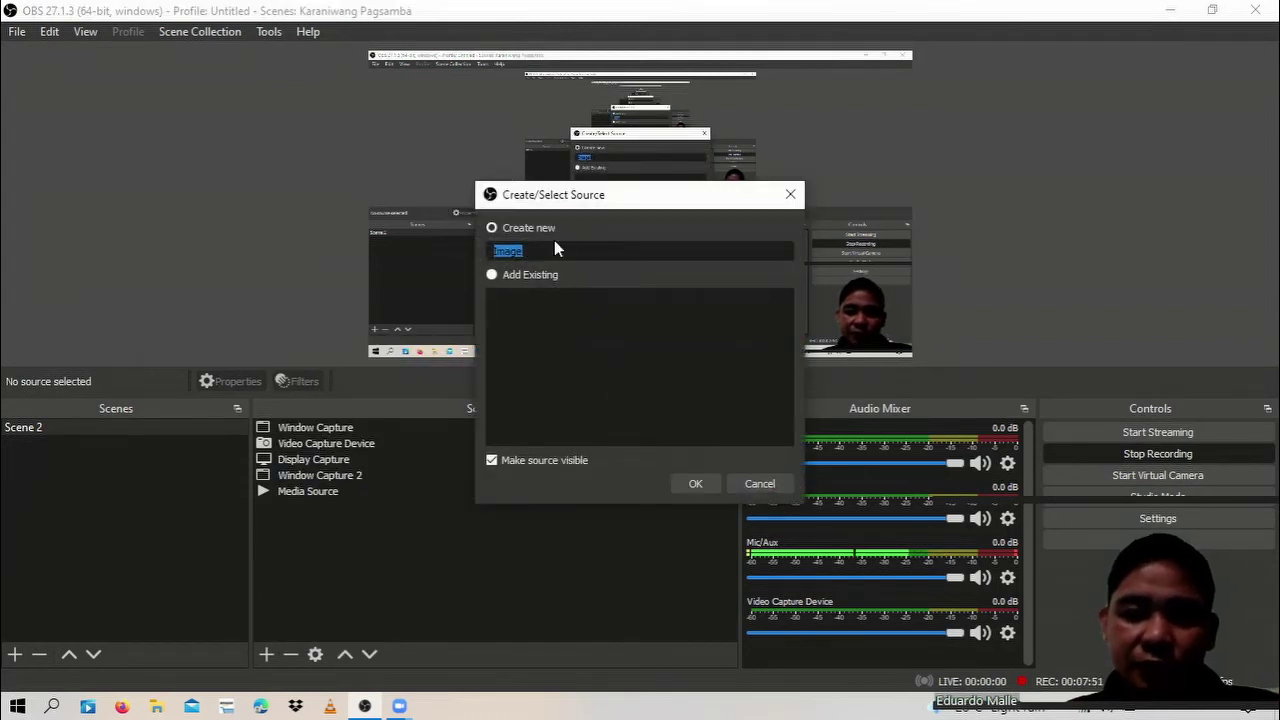
{"action": "left_click_drag", "start_coordinate": [524, 250], "coordinate": [487, 255]}
{"action": "type", "text": "classroom"}
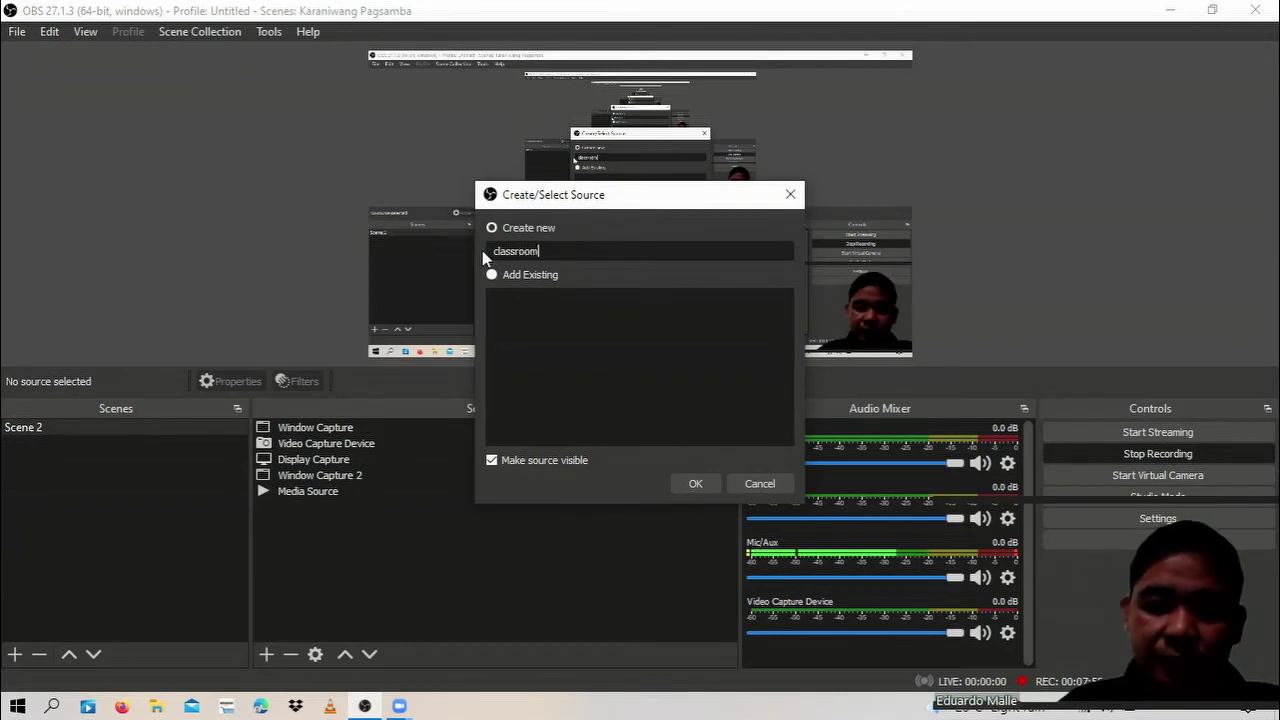
{"action": "left_click", "coordinate": [702, 485]}
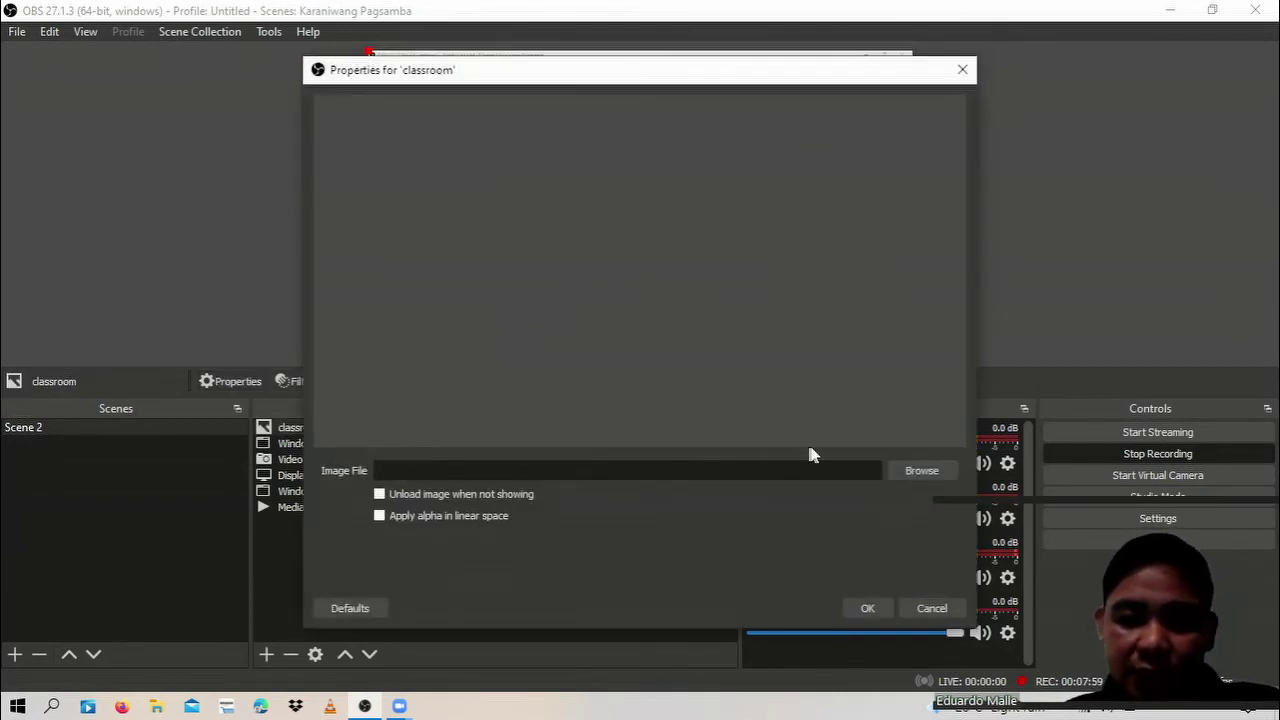
Load classroom3 from the DEPED folder on USB Drive (E:) into the classroom source and enlarge the image to the canvas's lower-right corner
{"action": "left_click", "coordinate": [912, 471]}
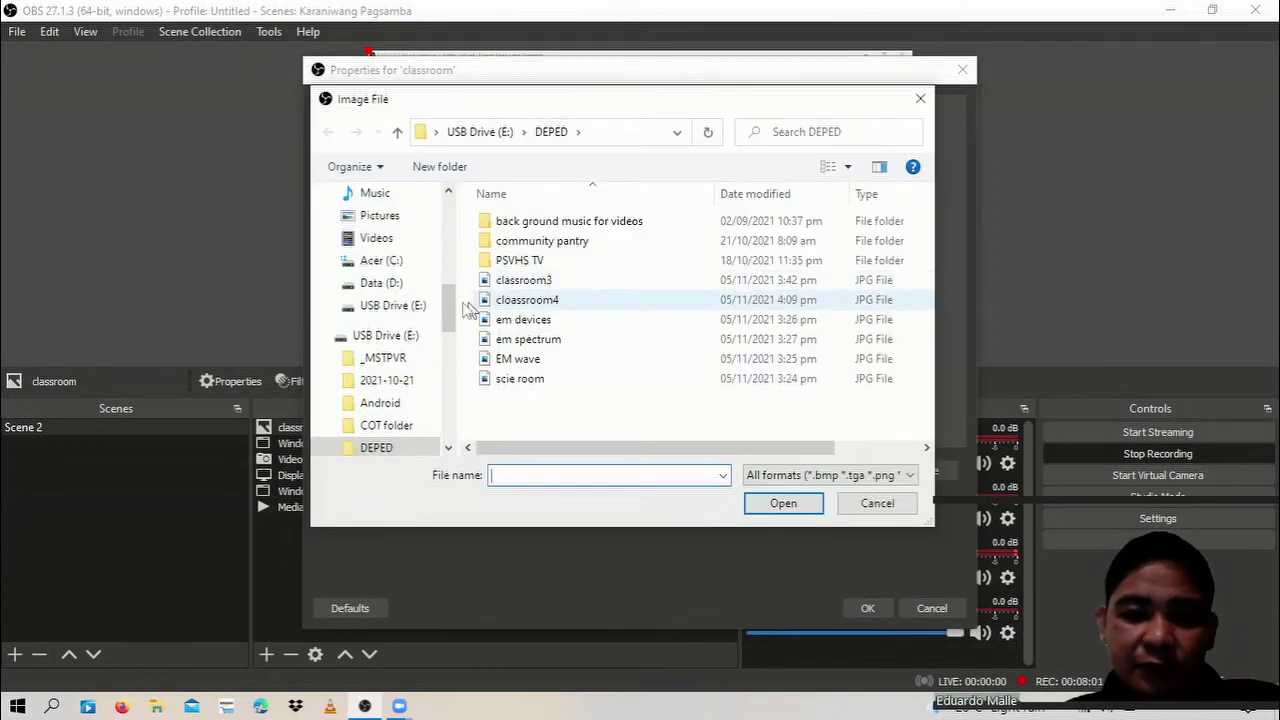
{"action": "left_click", "coordinate": [385, 335]}
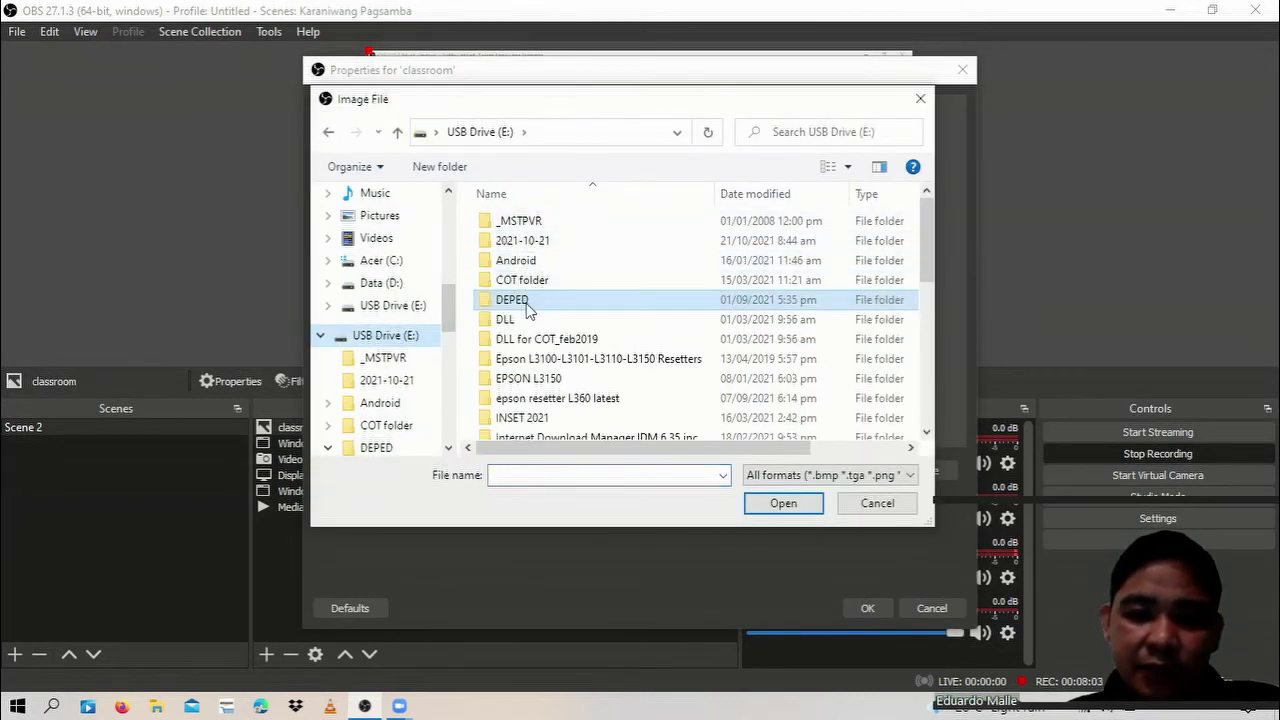
{"action": "double_click", "coordinate": [527, 306]}
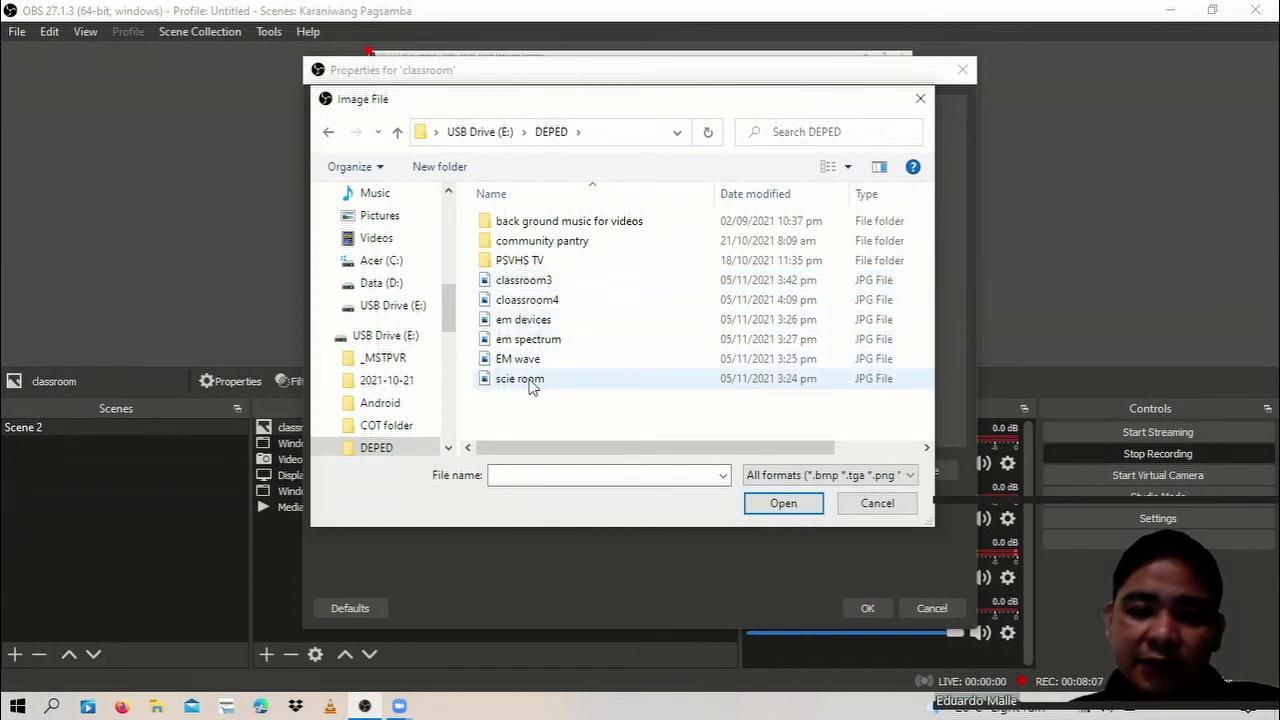
{"action": "left_click", "coordinate": [527, 281]}
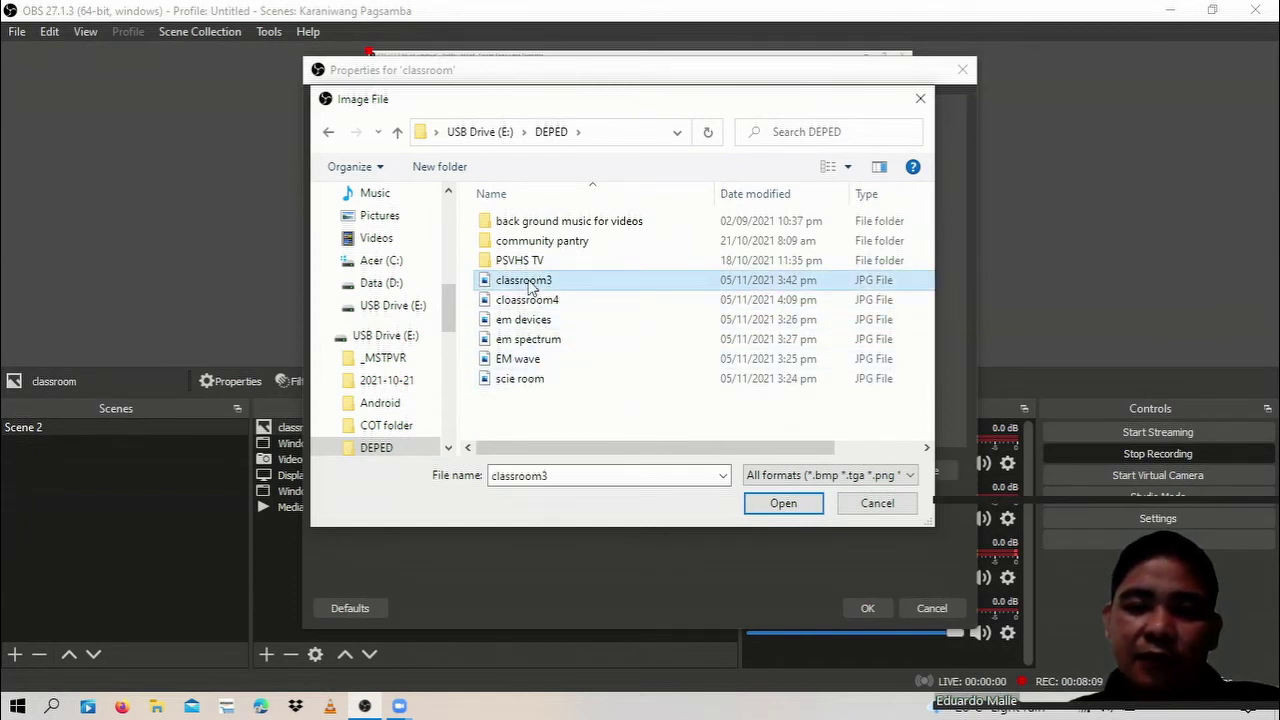
{"action": "left_click", "coordinate": [784, 504]}
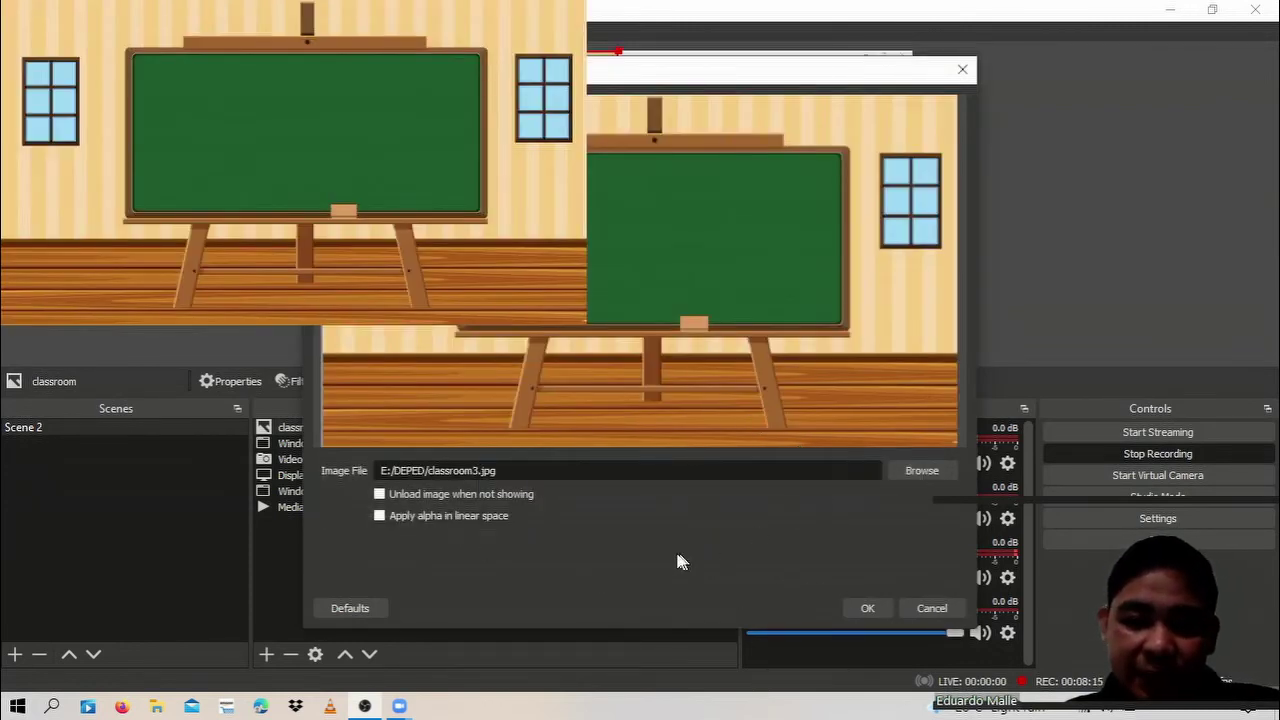
{"action": "left_click", "coordinate": [867, 608]}
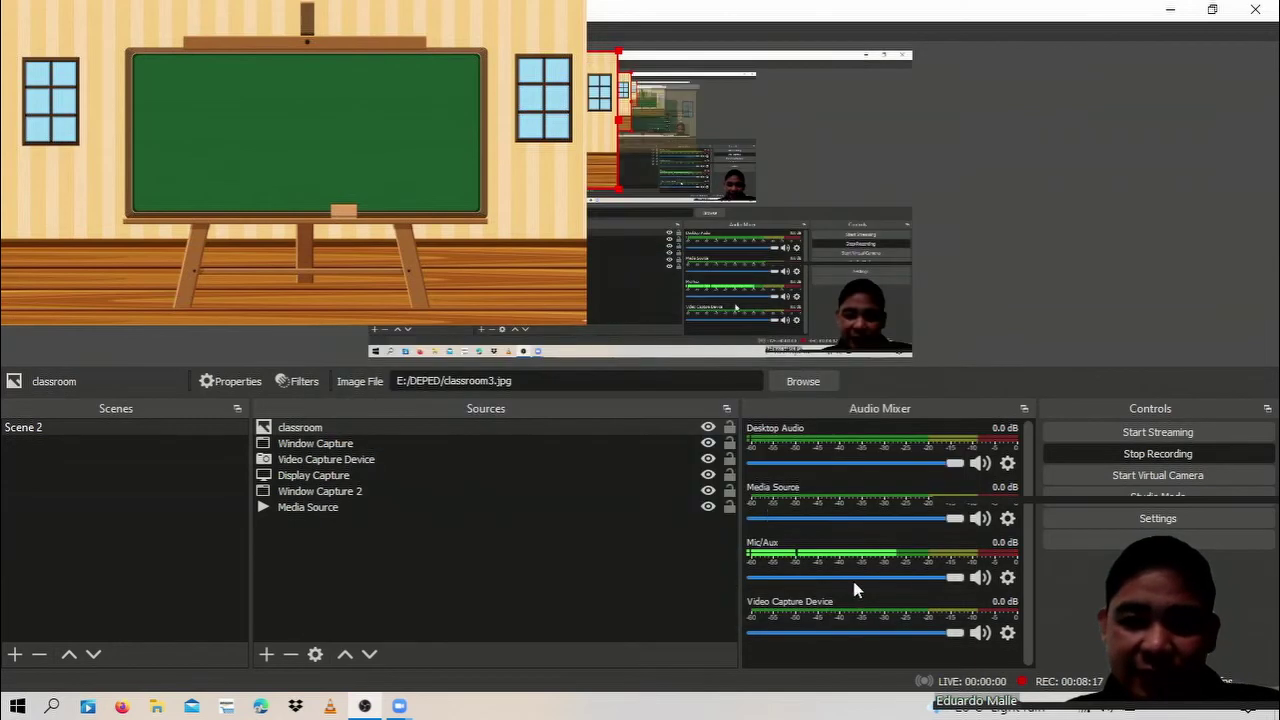
{"action": "left_click_drag", "start_coordinate": [620, 188], "coordinate": [912, 355]}
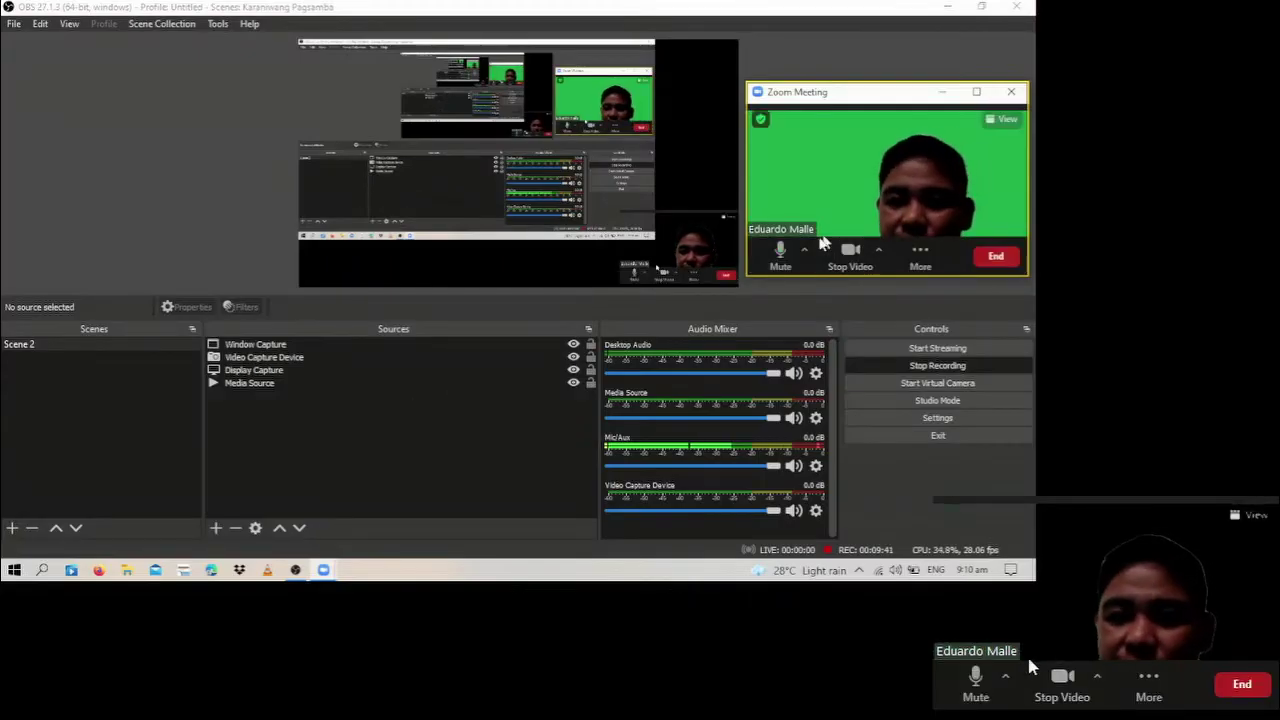
Open the Zoom meeting's virtual background settings and try the Earth and San Francisco backgrounds
{"action": "left_click", "coordinate": [1097, 677]}
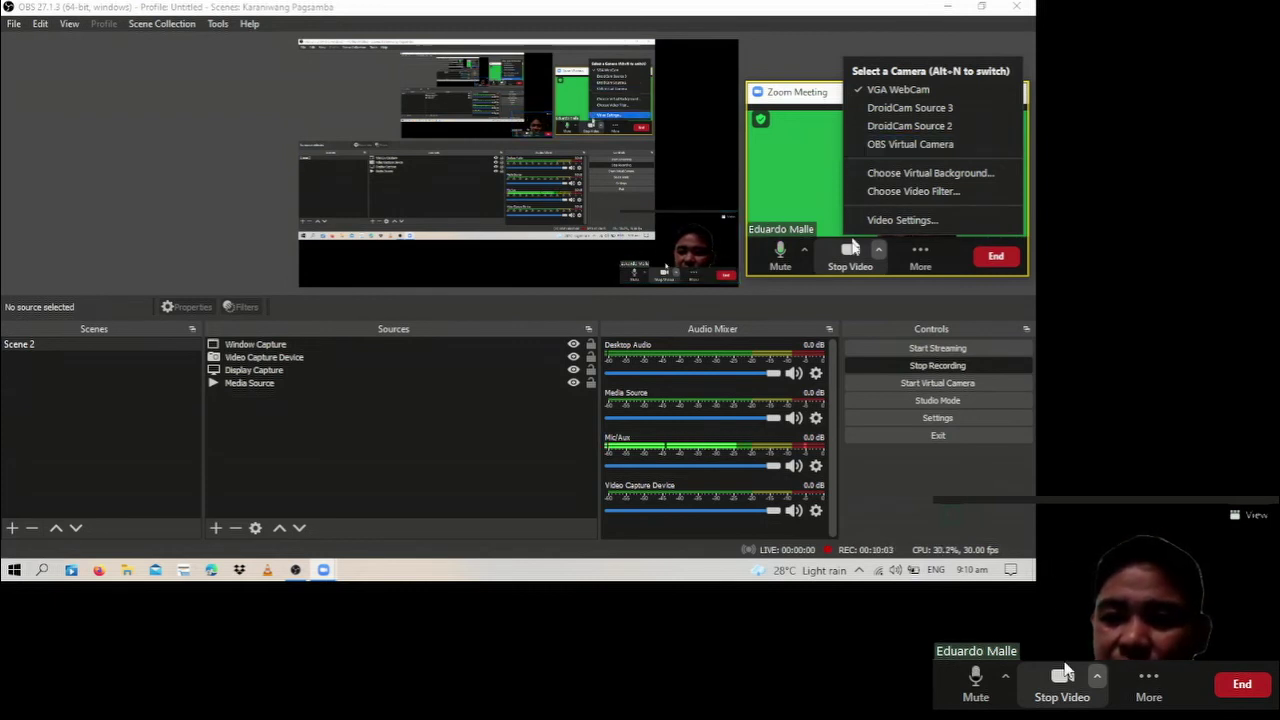
{"action": "left_click", "coordinate": [900, 173]}
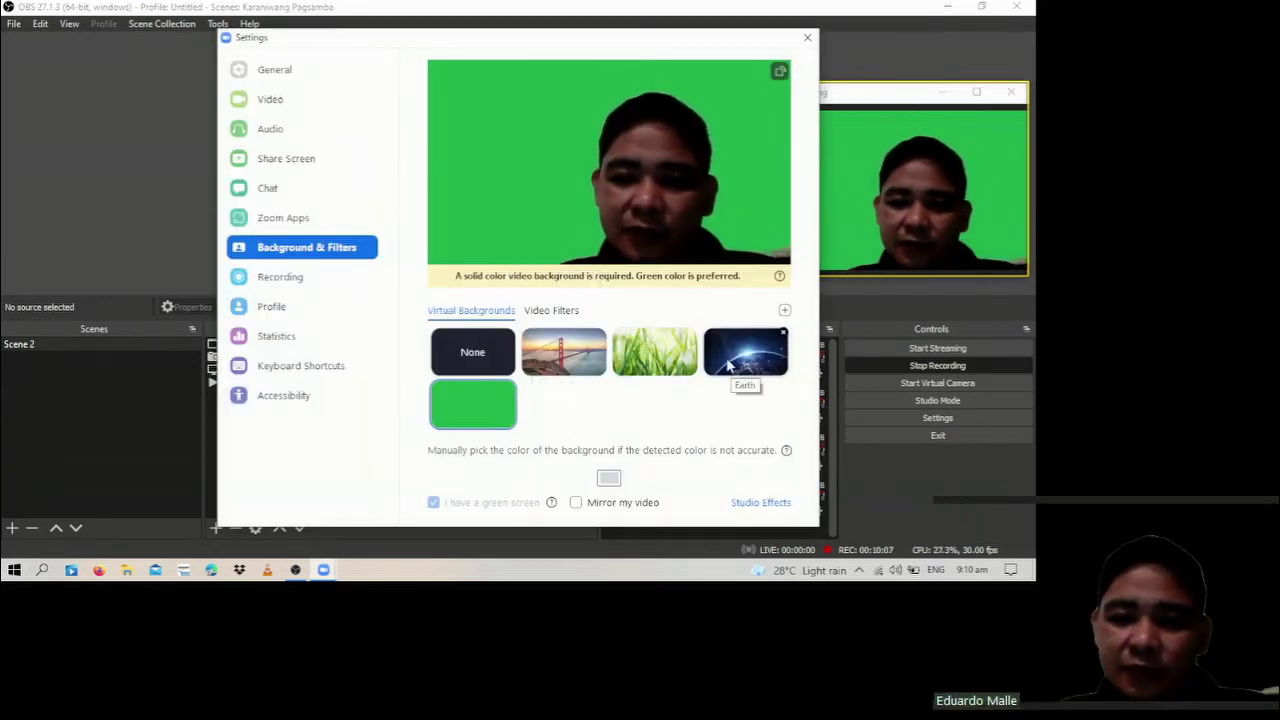
{"action": "left_click", "coordinate": [655, 358]}
{"action": "left_click", "coordinate": [745, 355]}
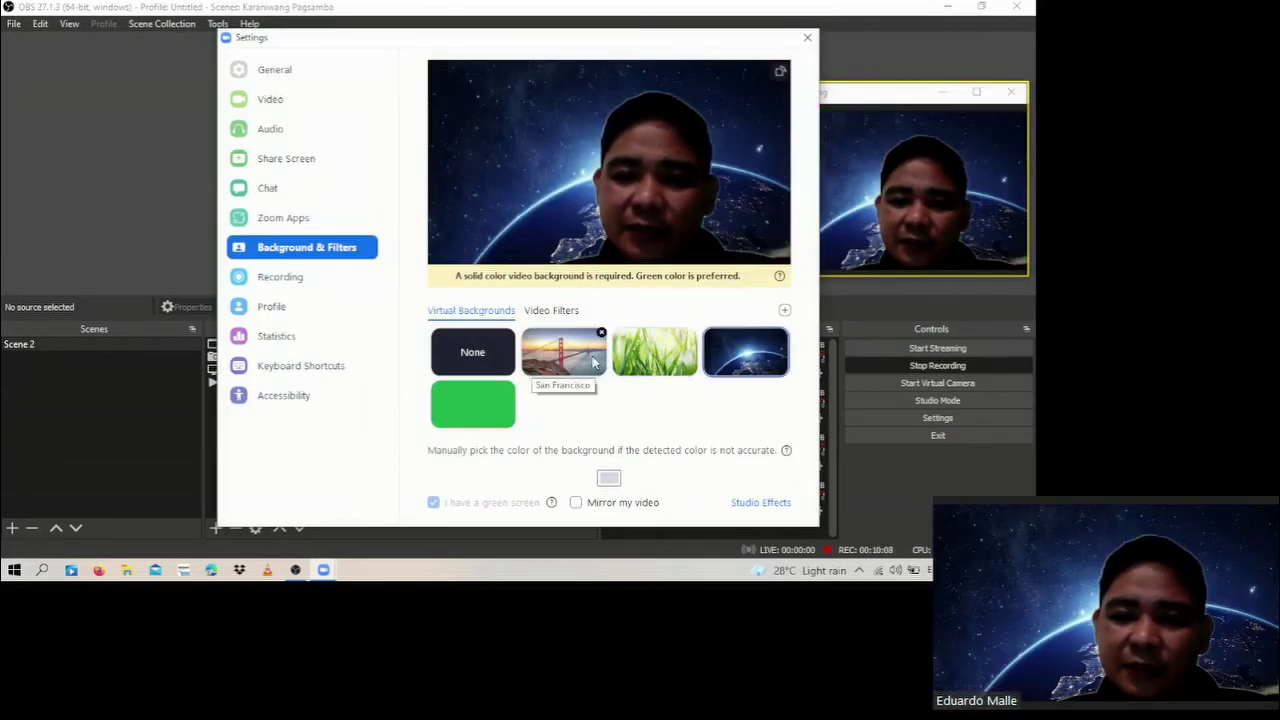
{"action": "left_click", "coordinate": [568, 355]}
Add the "scie room" image from the DEPED folder as the Zoom virtual background
{"action": "left_click", "coordinate": [786, 313]}
{"action": "left_click", "coordinate": [822, 338]}
{"action": "left_click", "coordinate": [398, 208]}
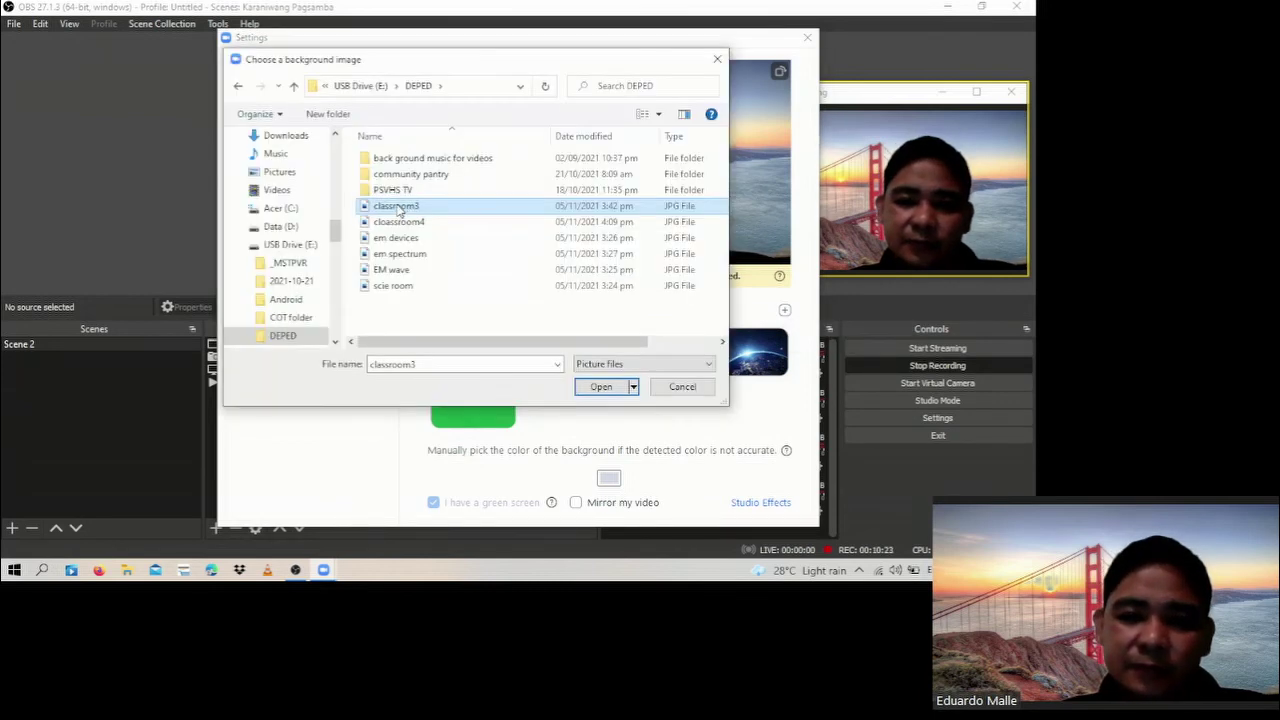
{"action": "left_click", "coordinate": [396, 286]}
{"action": "left_click", "coordinate": [602, 389]}
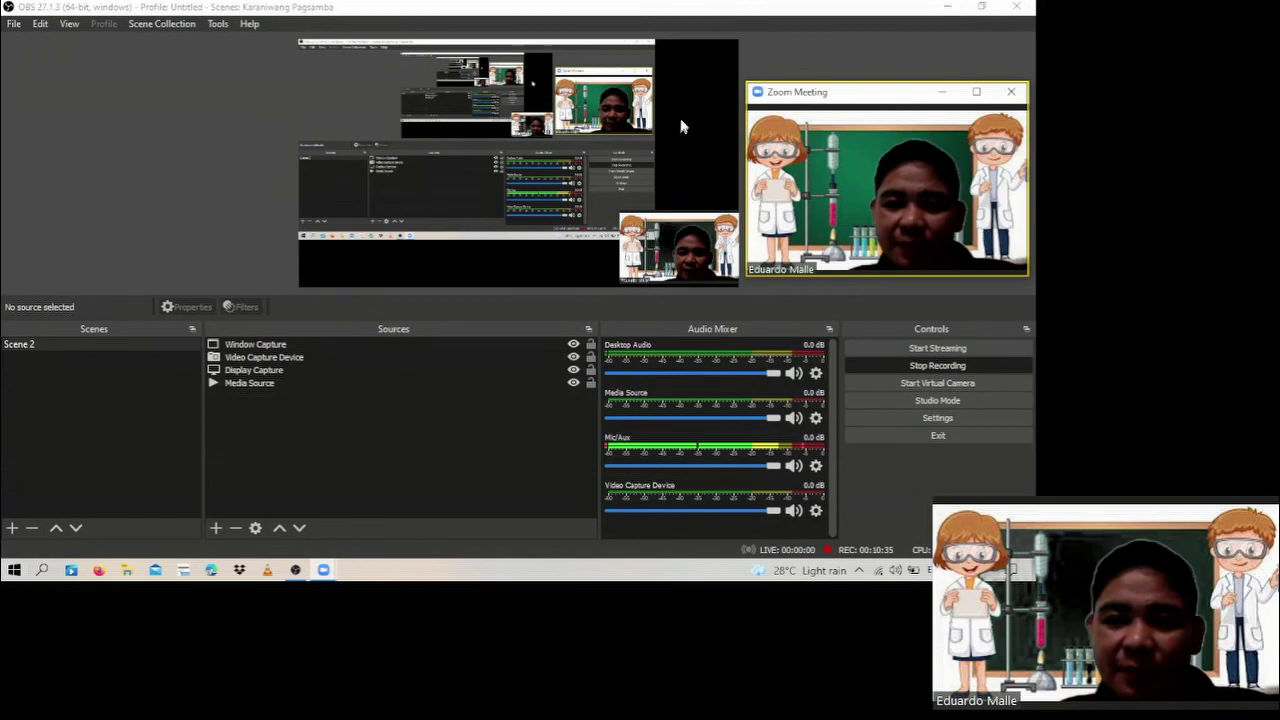
Minimize the Zoom meeting to its floating thumbnail and place it over the lower-right corner of the OBS preview
{"action": "mouse_move", "coordinate": [872, 98]}
{"action": "left_click", "coordinate": [942, 91]}
{"action": "left_click_drag", "start_coordinate": [918, 160], "coordinate": [642, 245]}
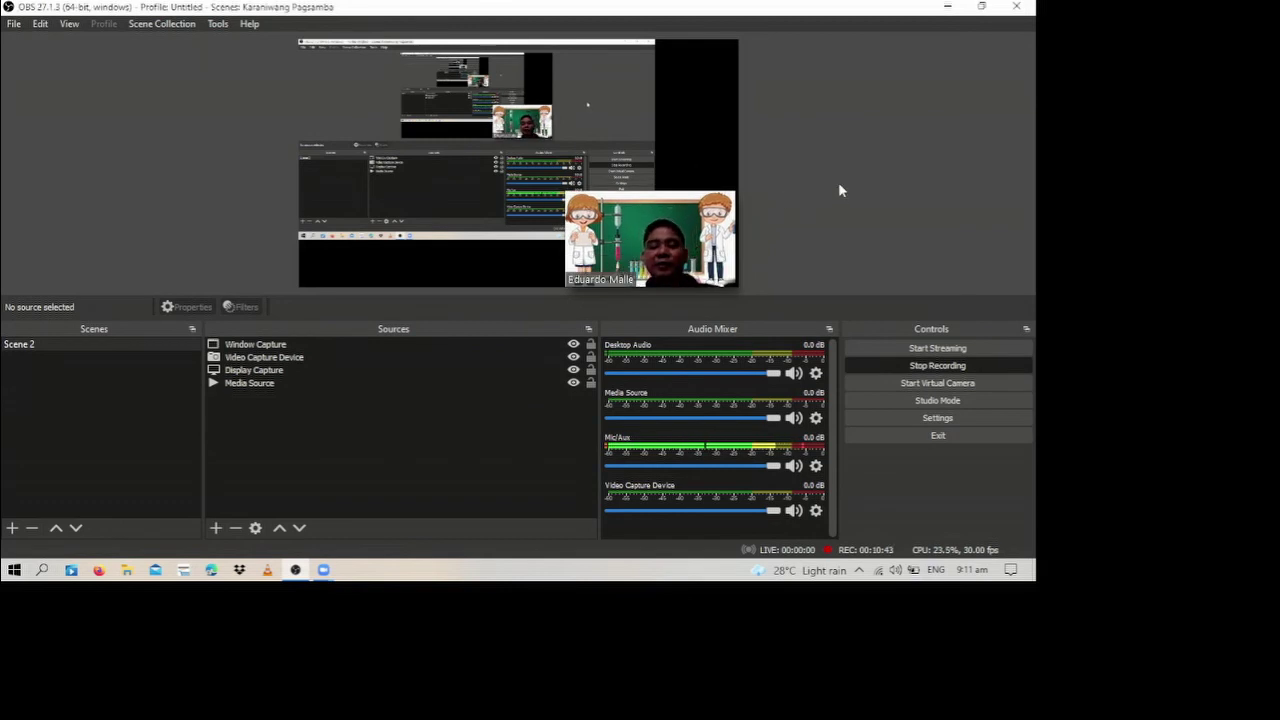
{"action": "mouse_move", "coordinate": [683, 225]}
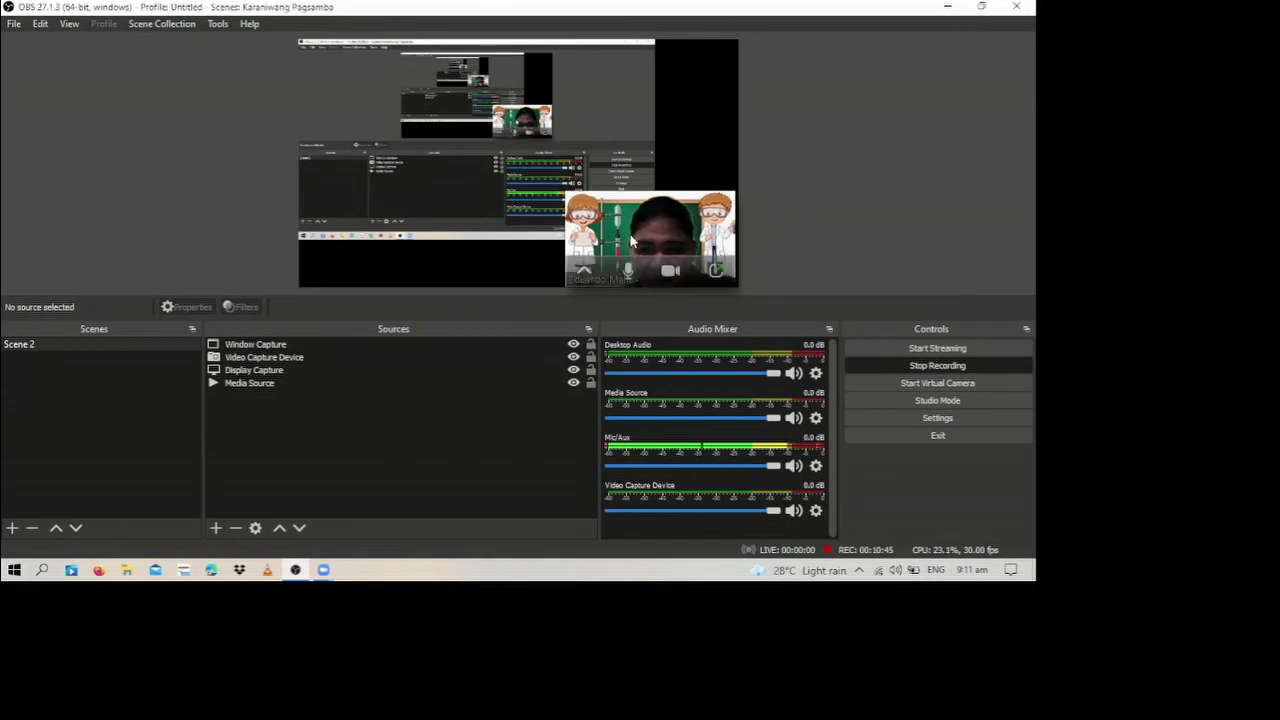